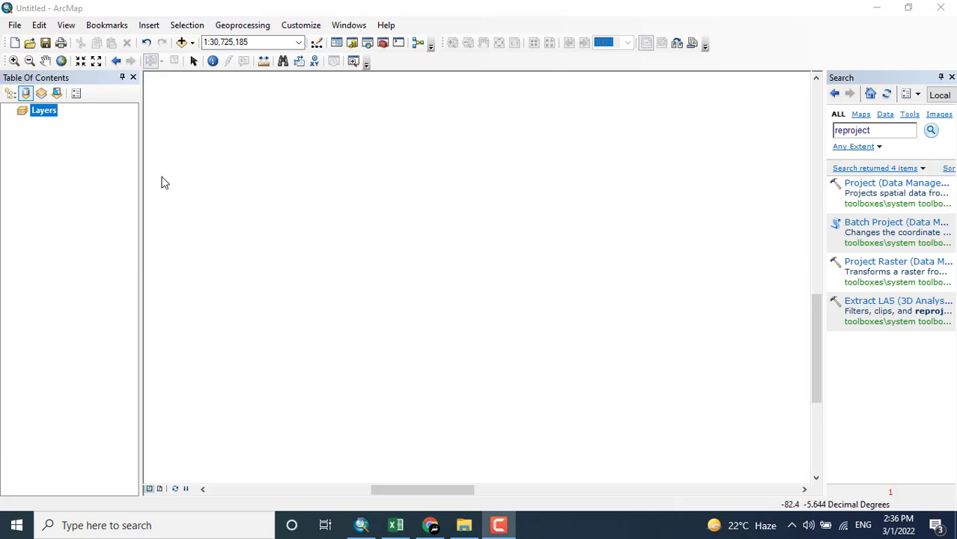
- Add Brazilt.shp from the Desktop's Brazil folder to the map
left_click(63, 64)
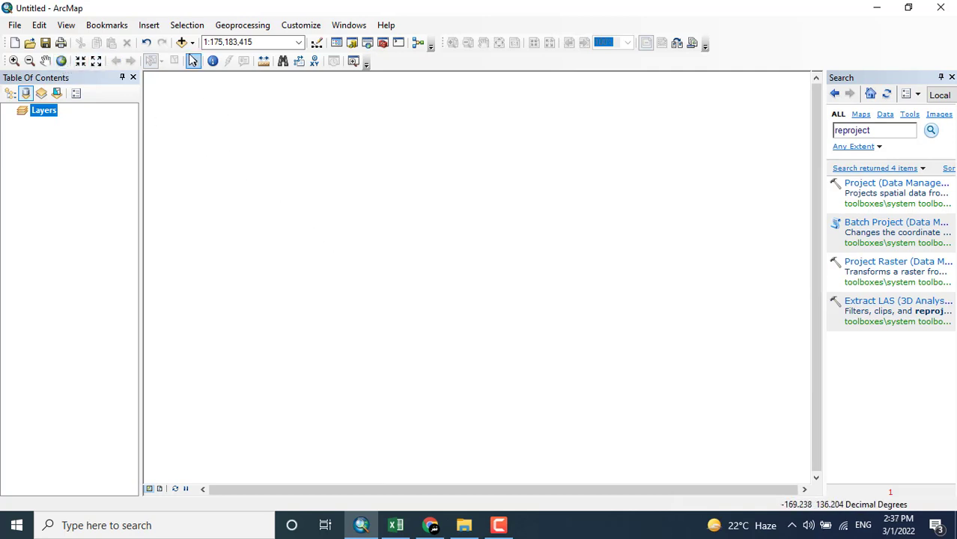
left_click(182, 42)
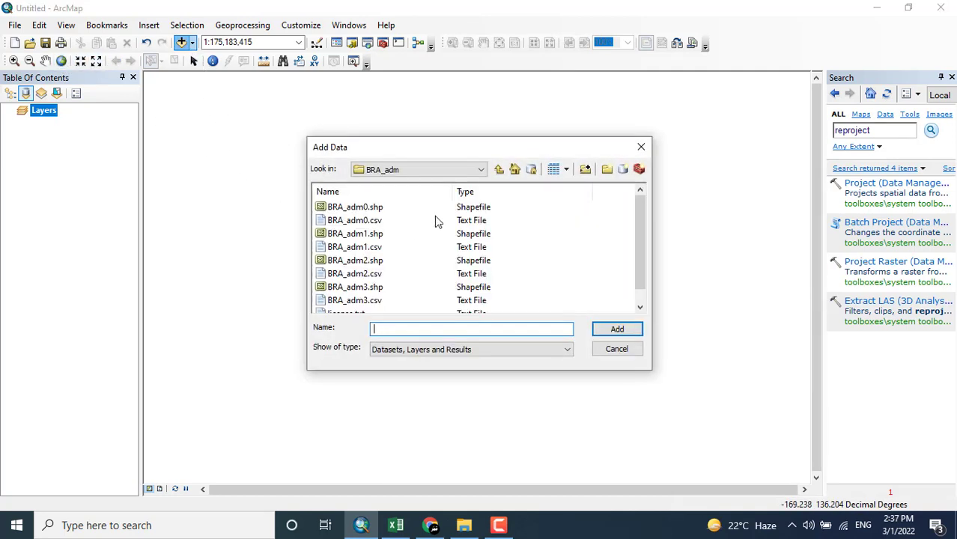
left_click(499, 169)
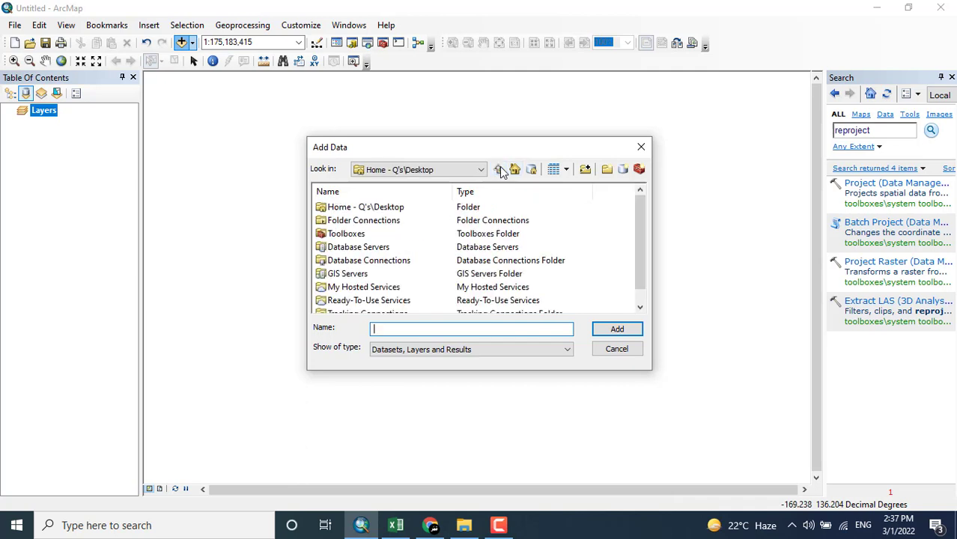
left_click(384, 210)
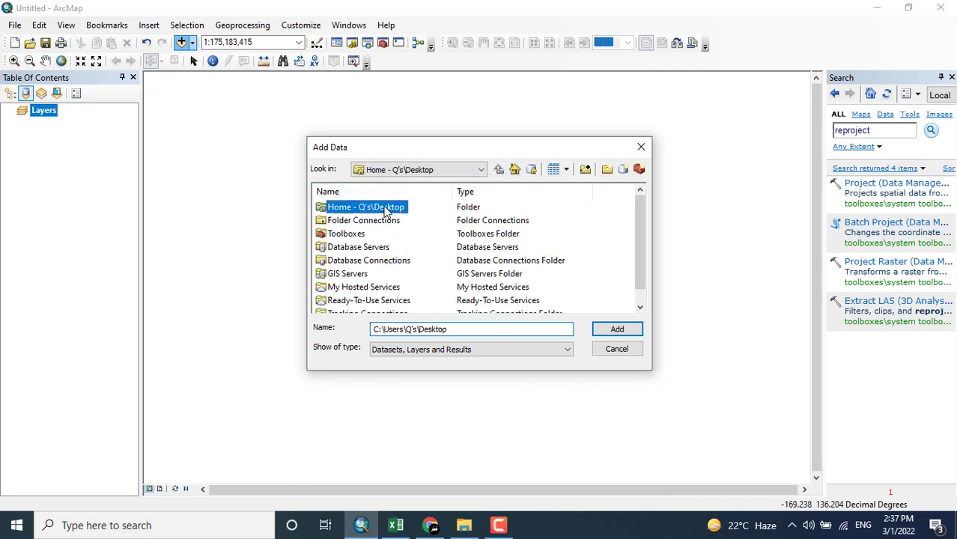
double_click(385, 210)
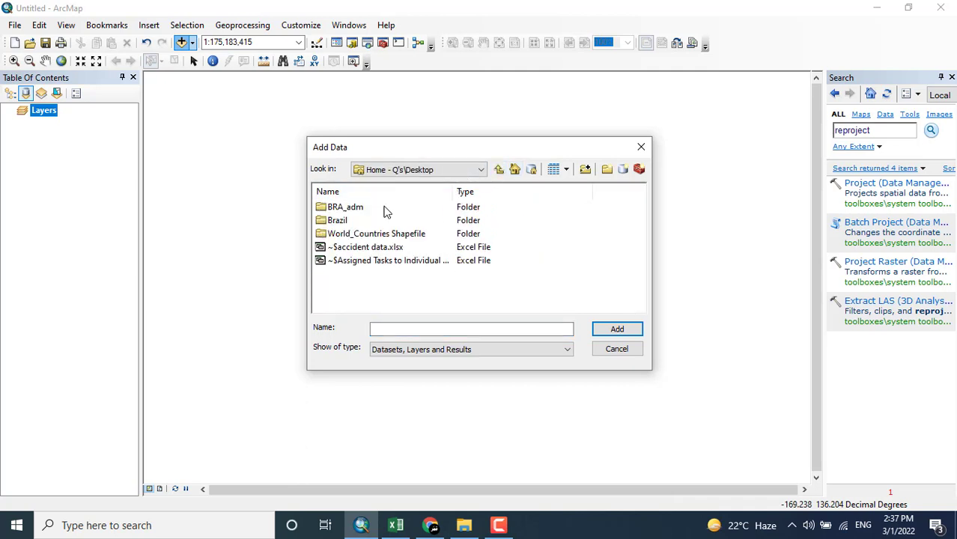
double_click(336, 224)
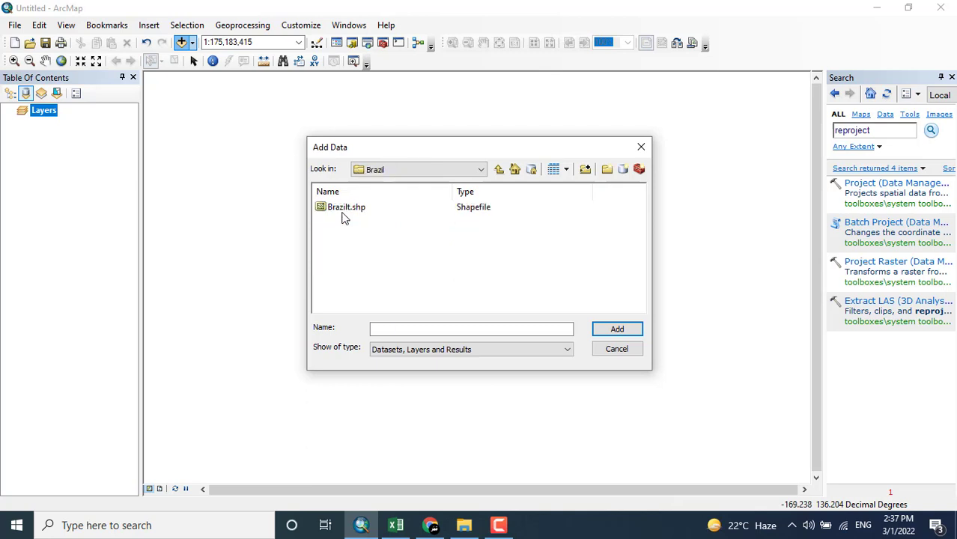
double_click(346, 210)
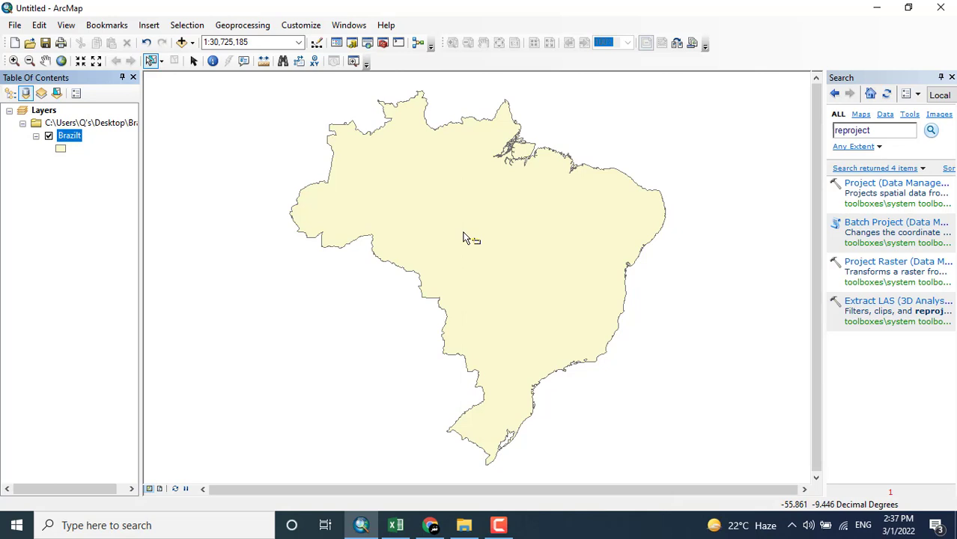
- Open the Brazilt layer's attribute table and bring it into view
right_click(70, 141)
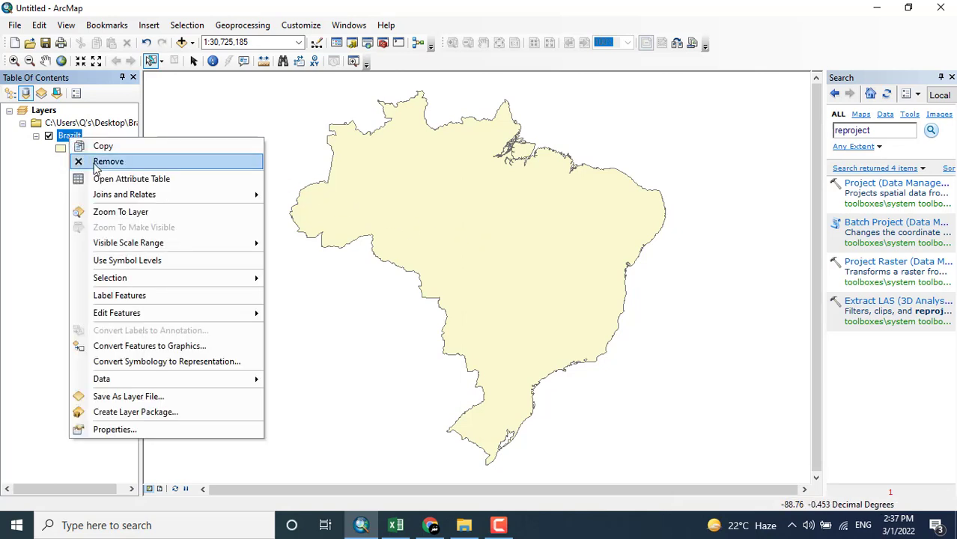
left_click(103, 181)
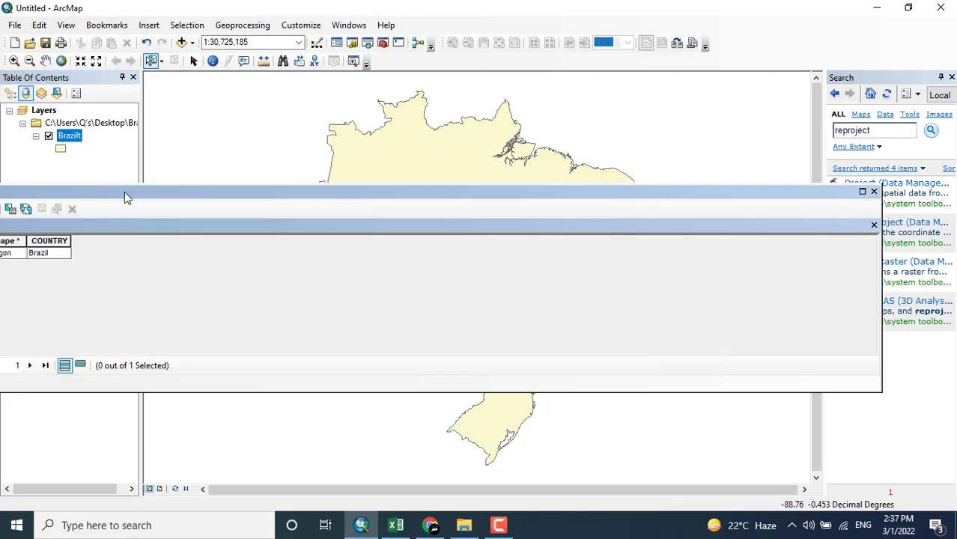
left_click_drag(125, 191, 273, 184)
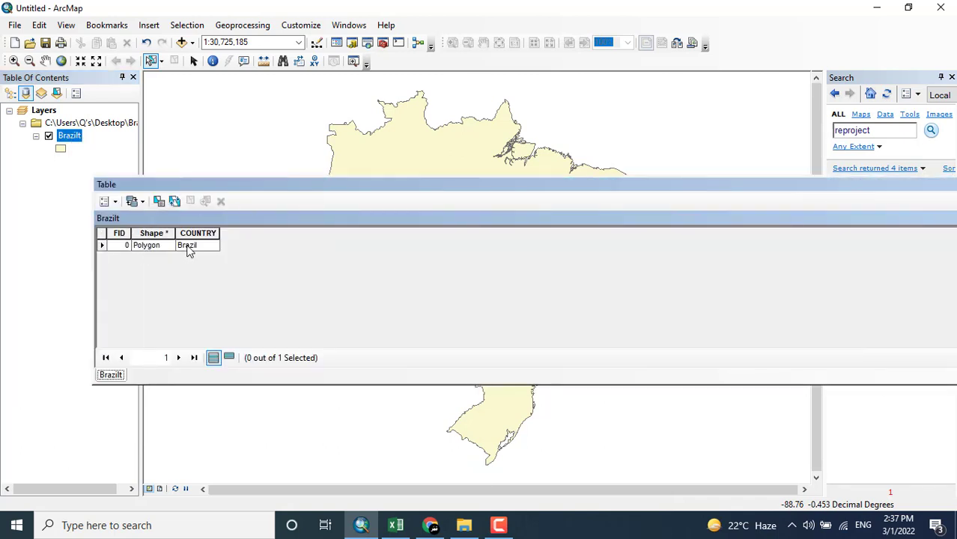
left_click(190, 251)
left_click(129, 250)
left_click(151, 249)
left_click(191, 252)
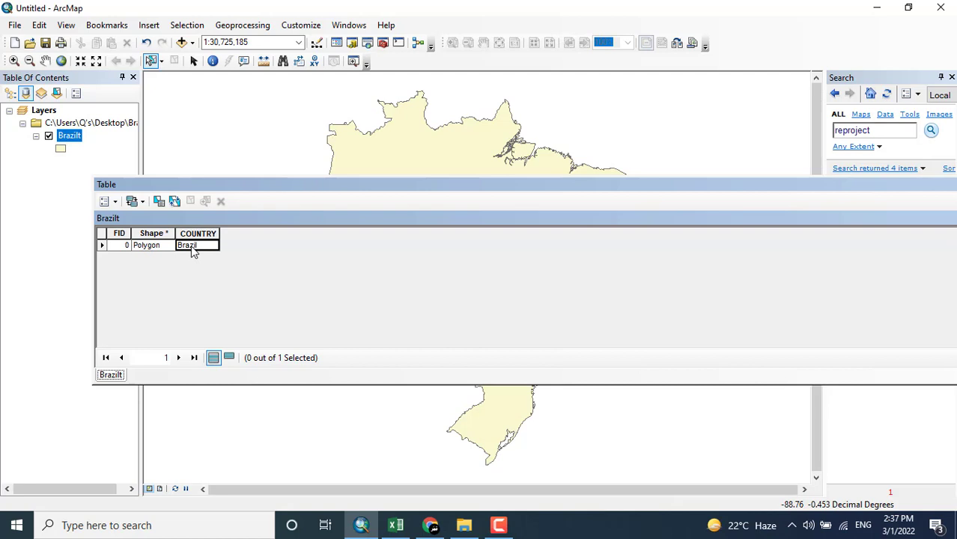
- Add a new Float field named Area_SQKm to the table
left_click(105, 201)
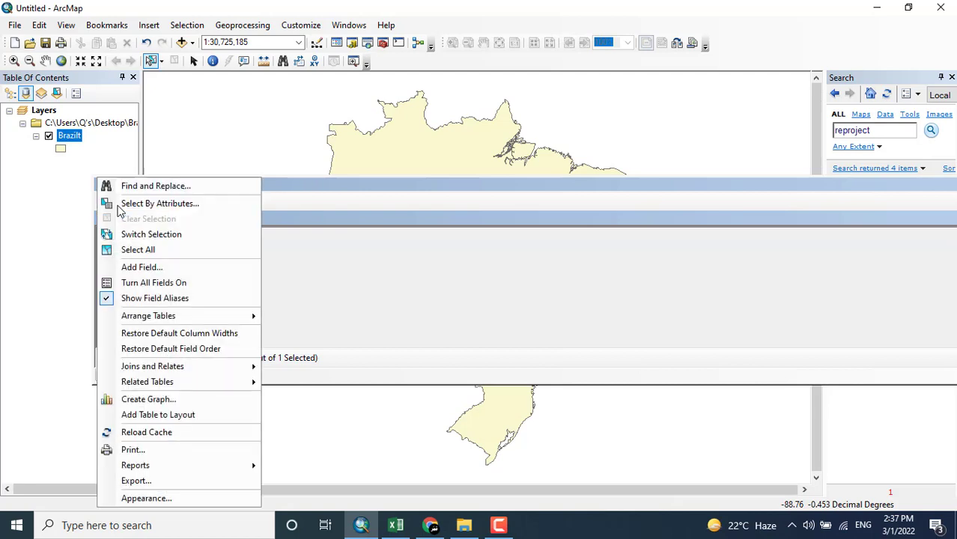
left_click(130, 268)
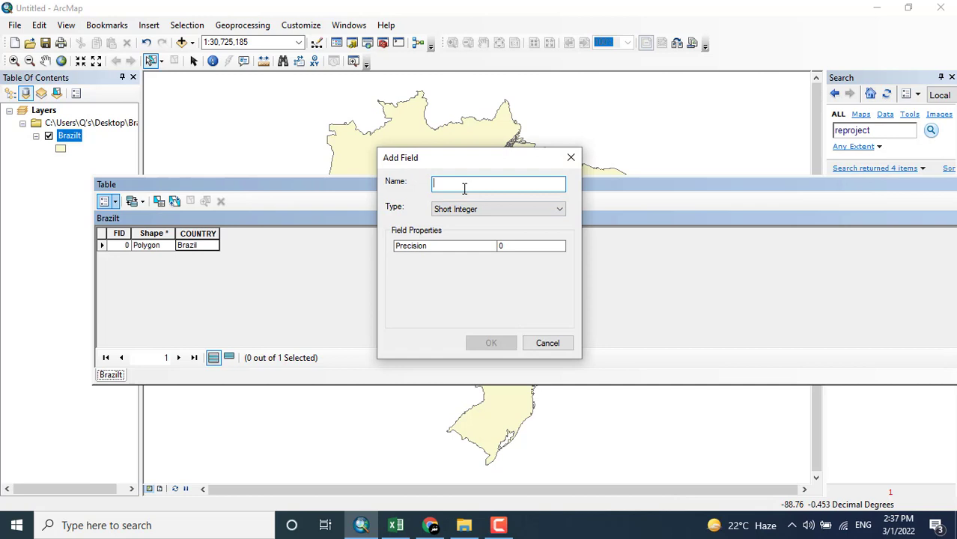
type("R")
key("BackSpace")
type("Area_SQKm")
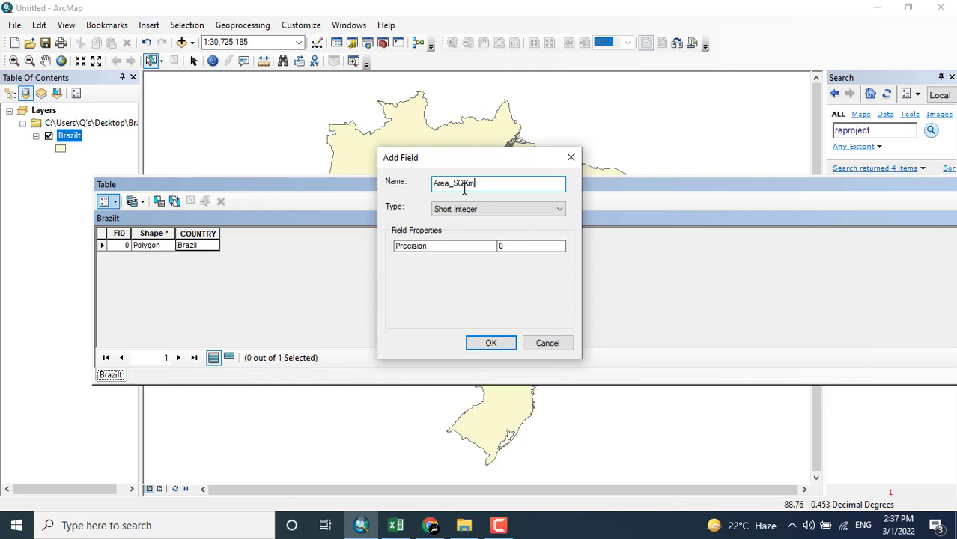
left_click(494, 210)
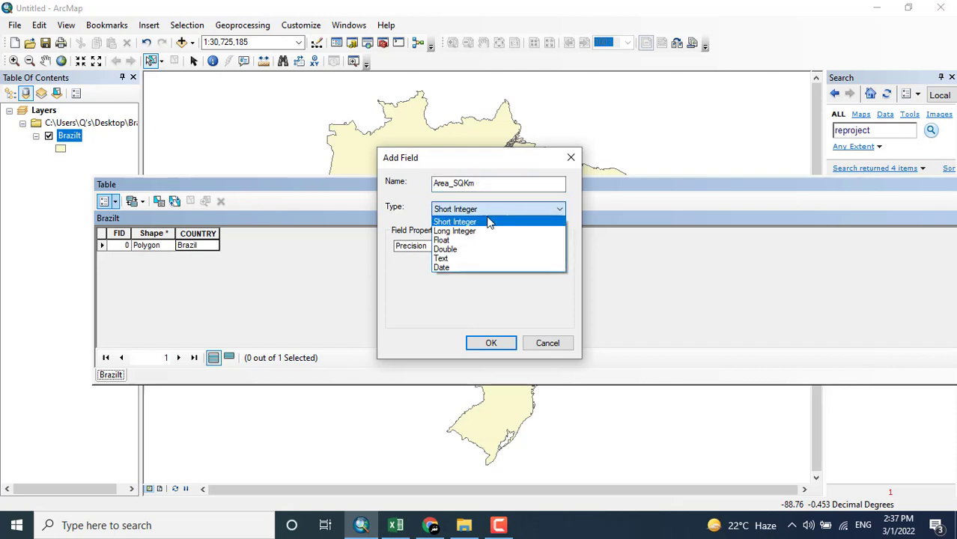
left_click(480, 240)
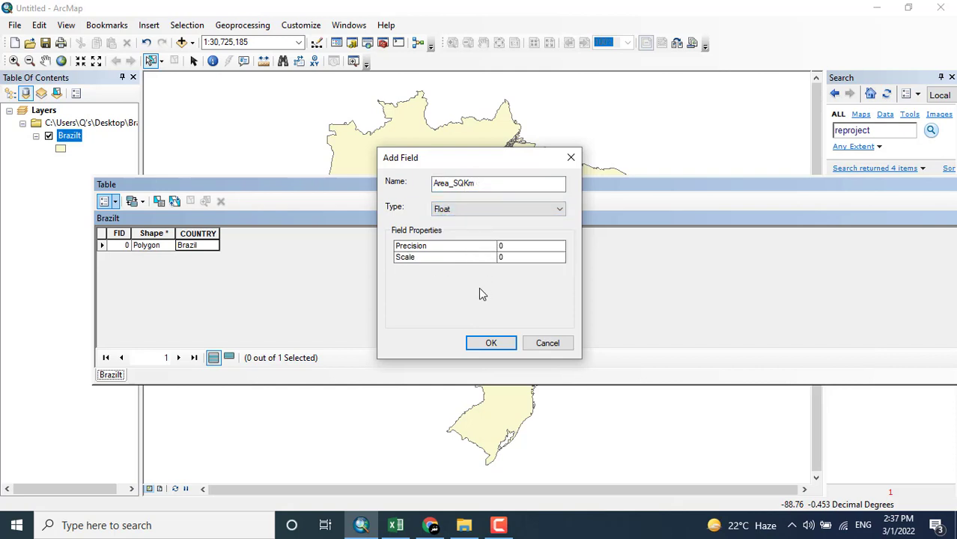
left_click(491, 344)
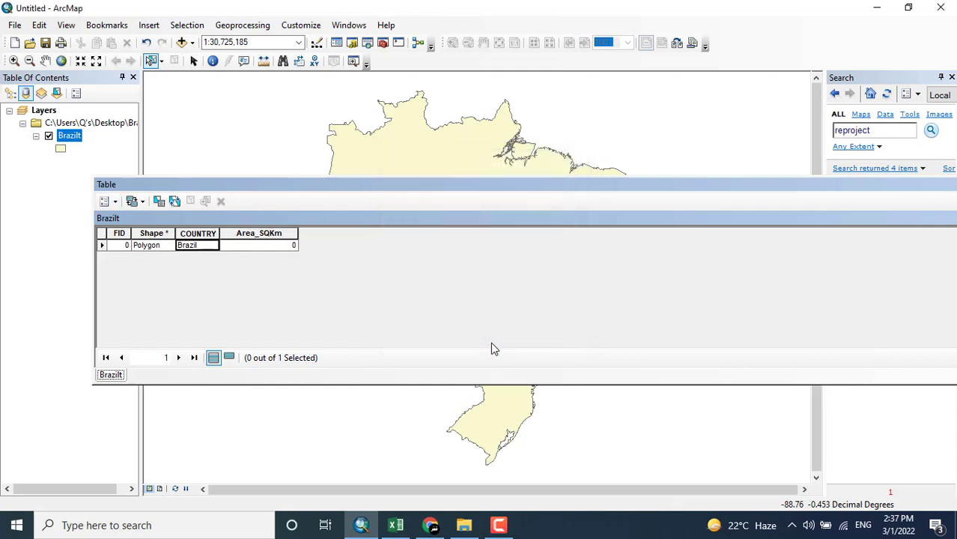
- Check the coordinate system in Area_SQKm's Calculate Geometry, cancel it, and close the table
left_click(274, 250)
left_click(271, 234)
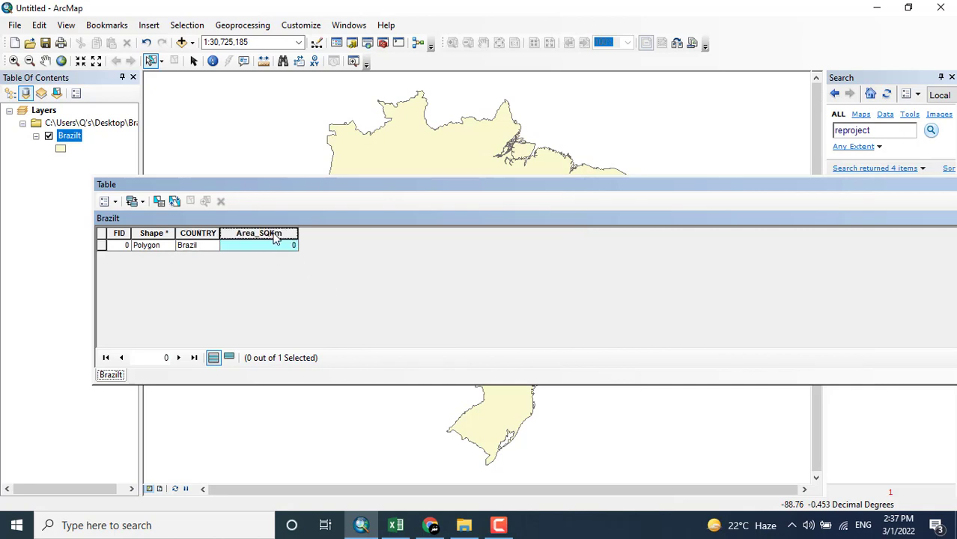
right_click(275, 235)
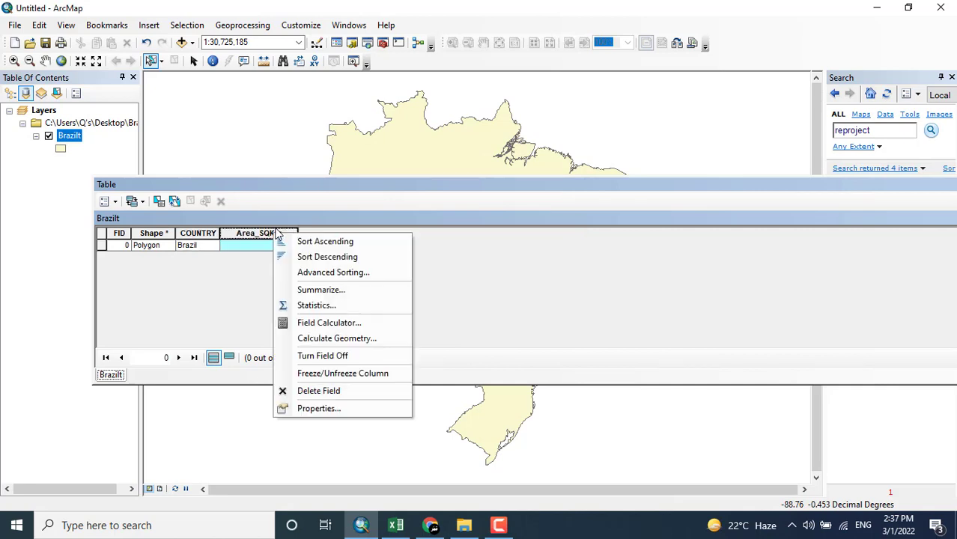
left_click(336, 340)
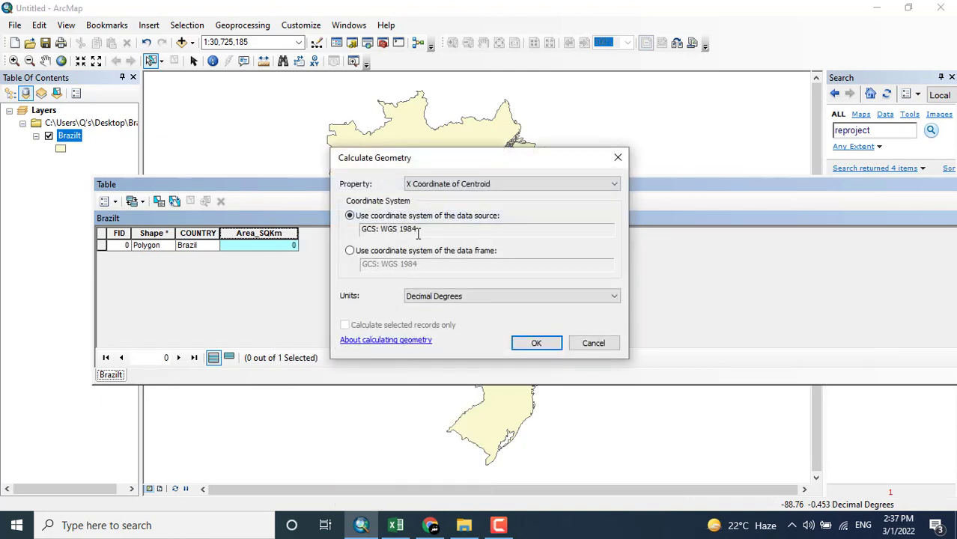
left_click_drag(409, 232, 369, 230)
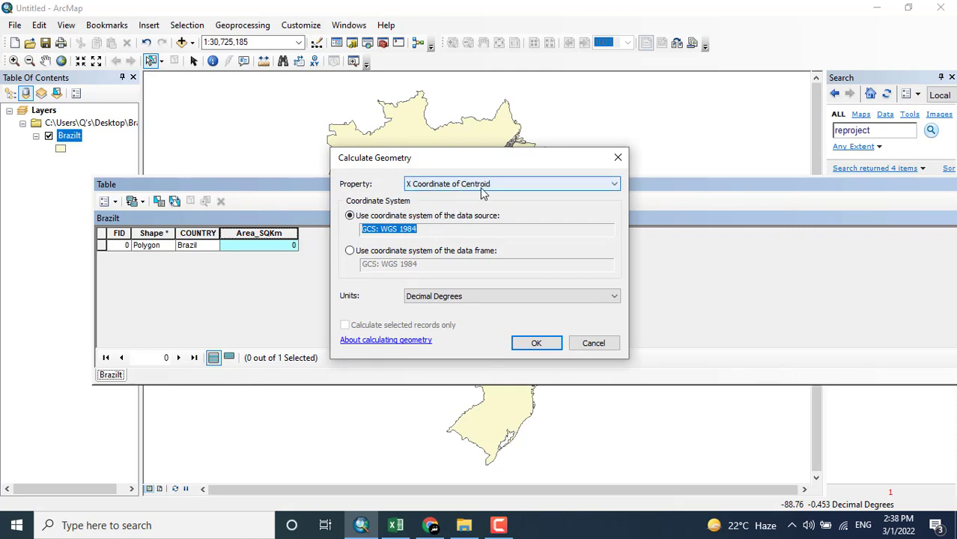
left_click(594, 344)
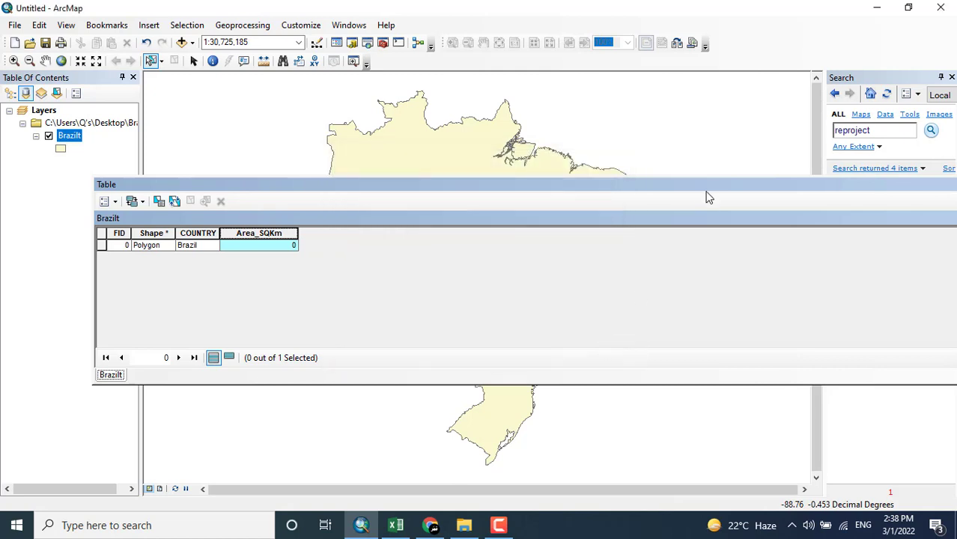
left_click_drag(702, 187, 760, 200)
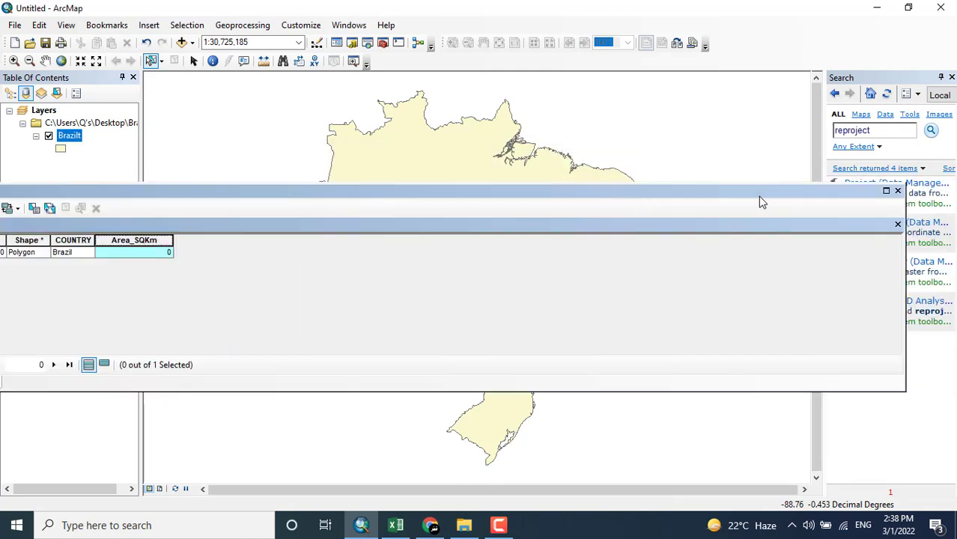
left_click(898, 192)
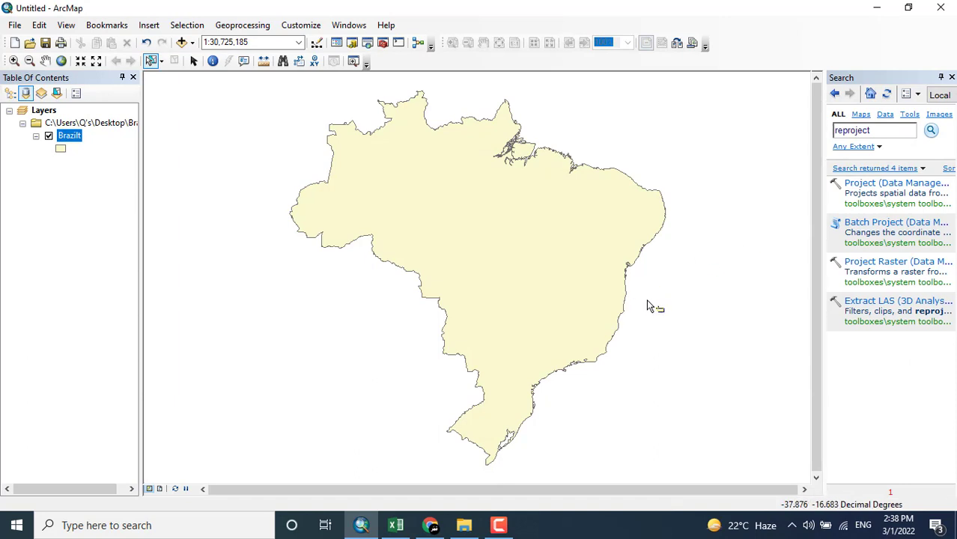
- Search for the Project tool and set Brazilt as input, outputting Brazilt_Project in Default.gdb
left_click_drag(903, 131, 808, 143)
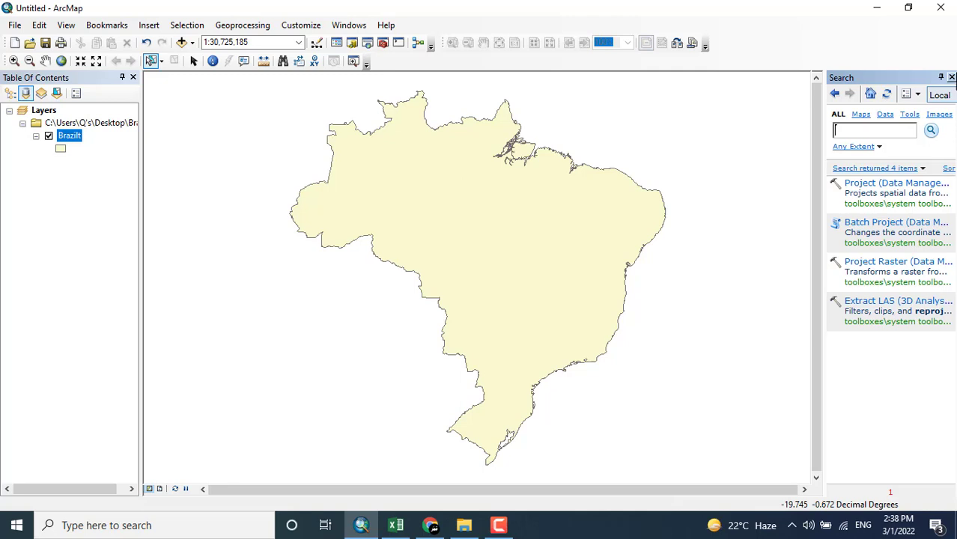
left_click(951, 77)
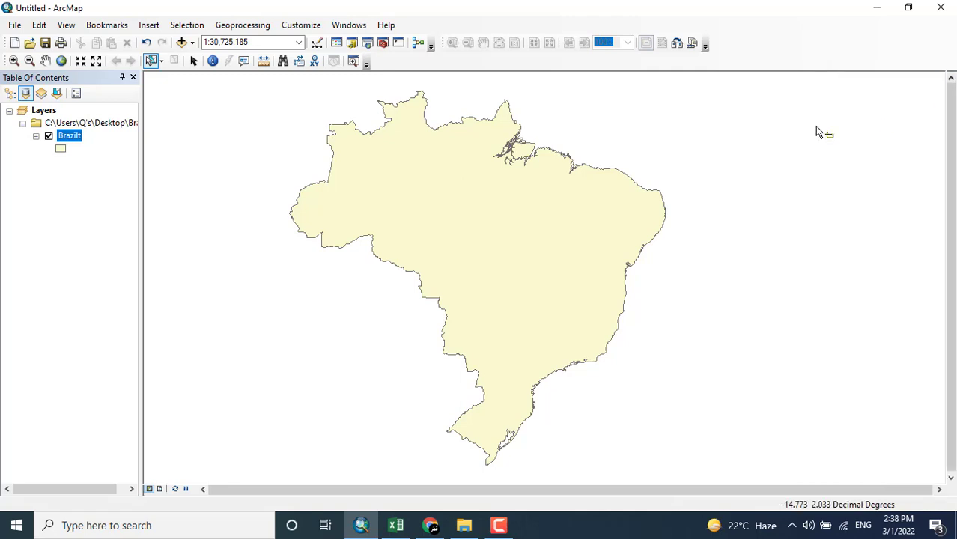
left_click(367, 43)
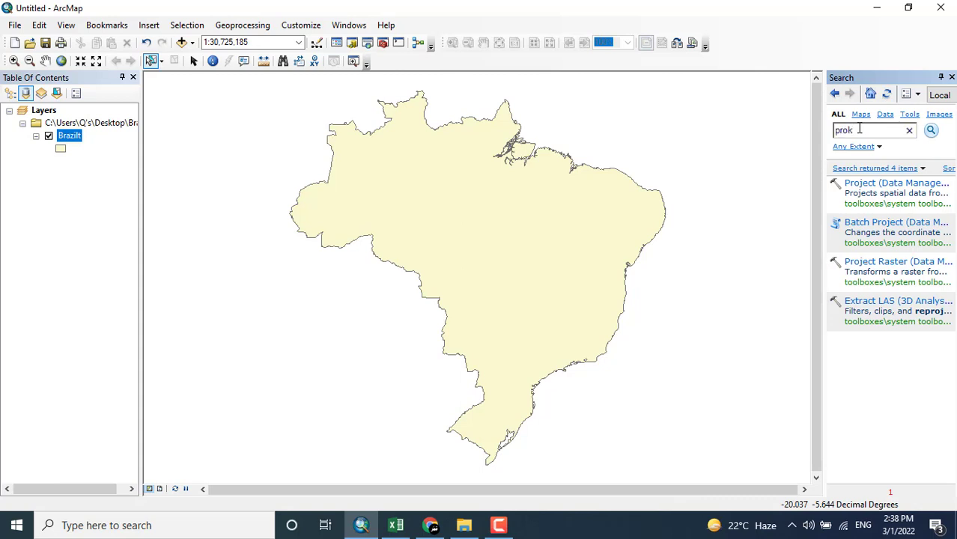
type("project")
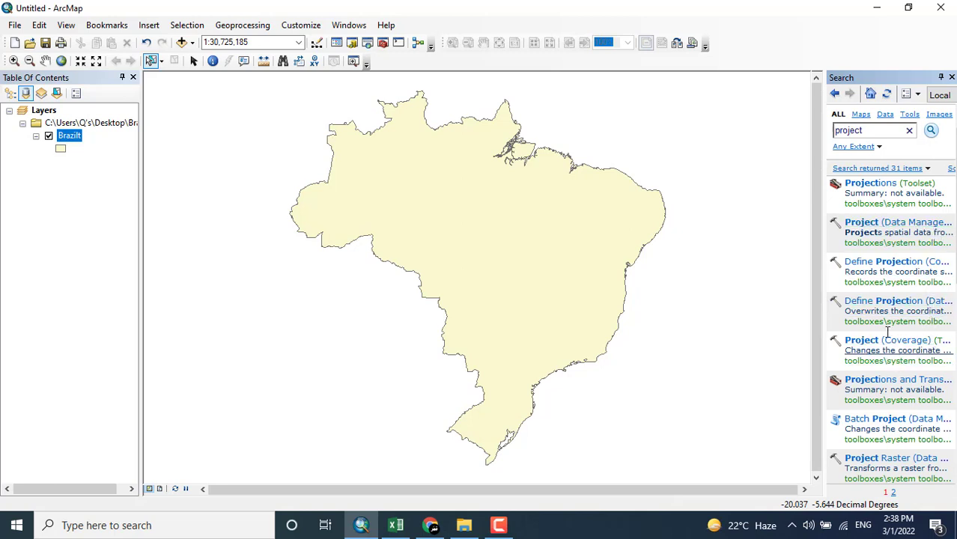
left_click(865, 233)
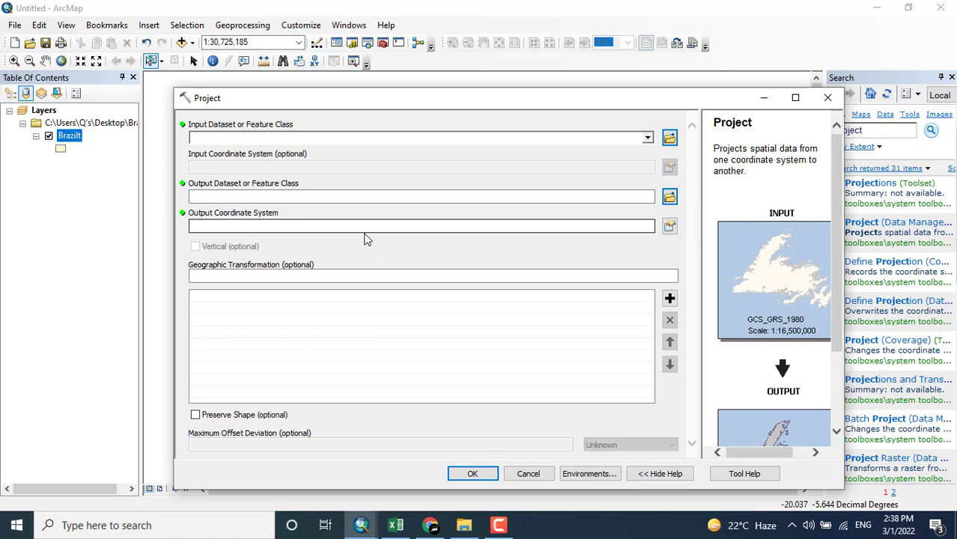
left_click(229, 128)
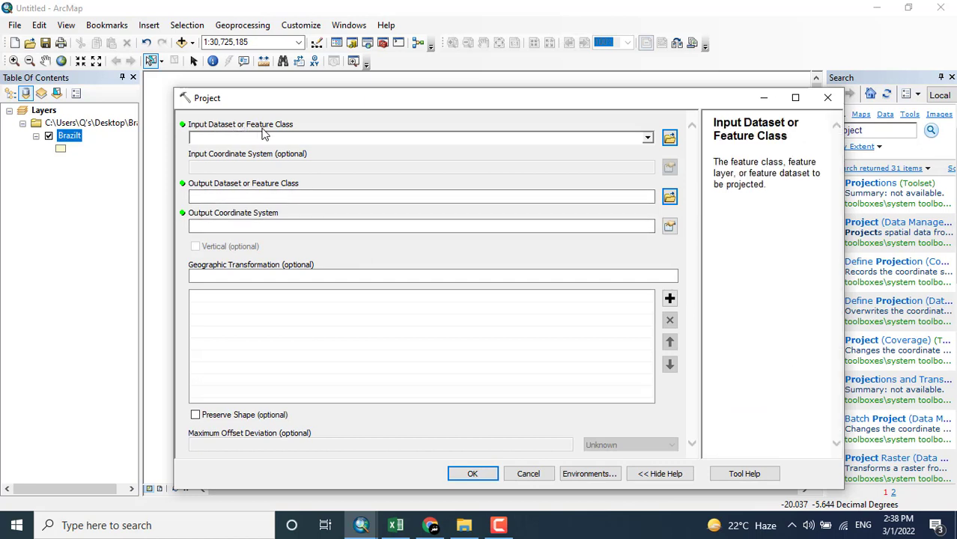
left_click(647, 137)
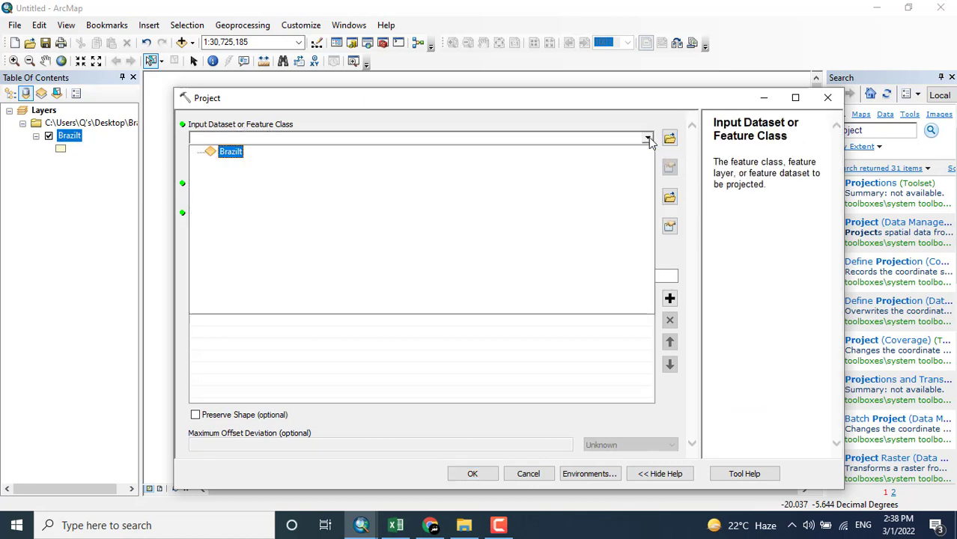
left_click(232, 153)
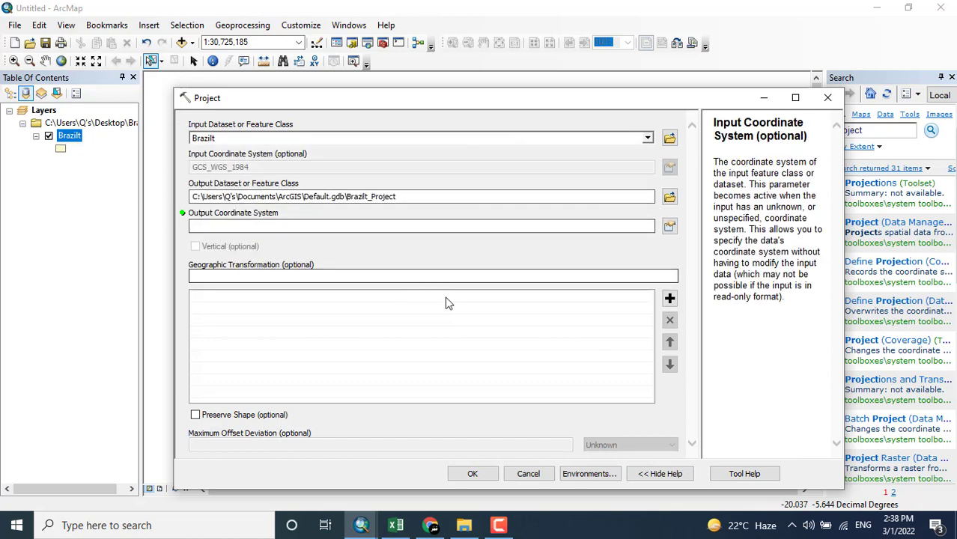
- Browse to Projected Coordinate Systems for the output, then switch to Geoplaner in Chrome
left_click(669, 228)
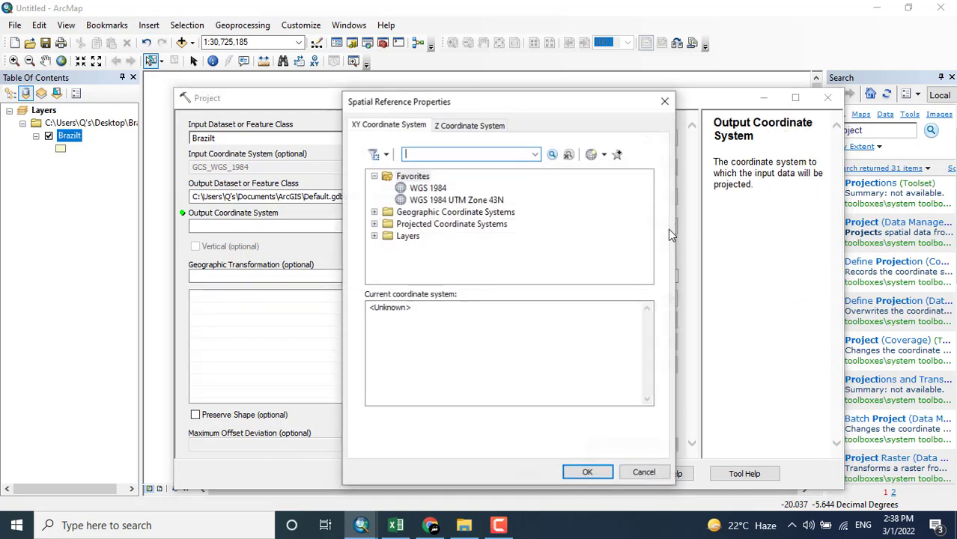
left_click(374, 177)
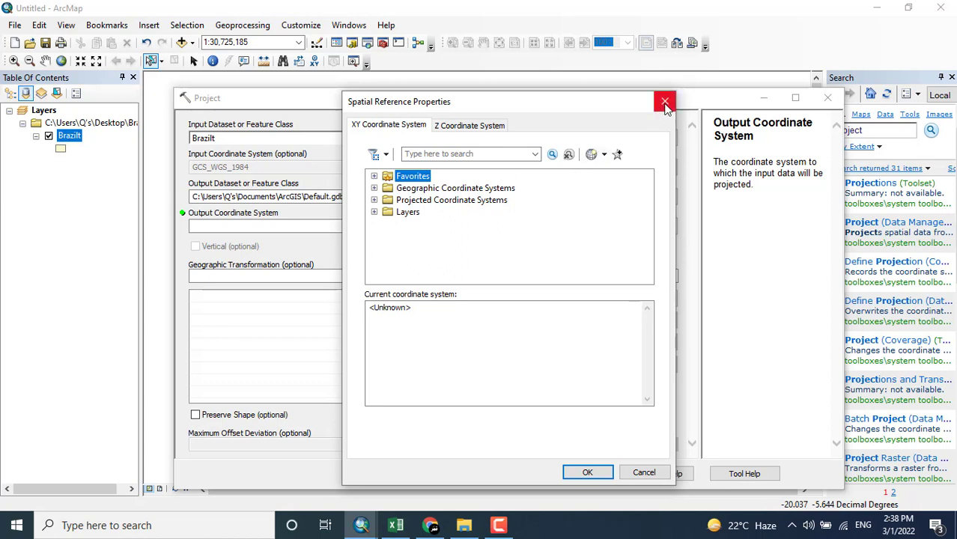
left_click(375, 201)
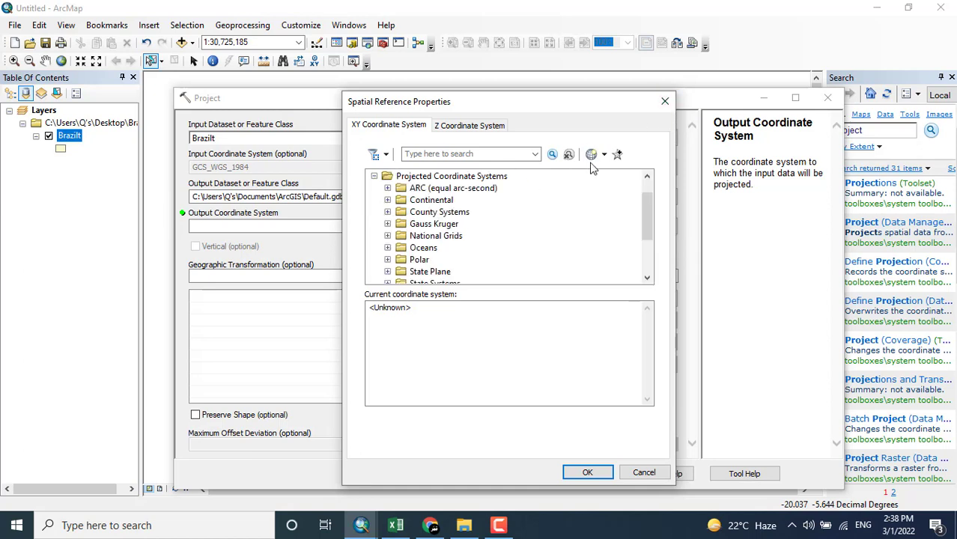
left_click_drag(647, 216, 650, 240)
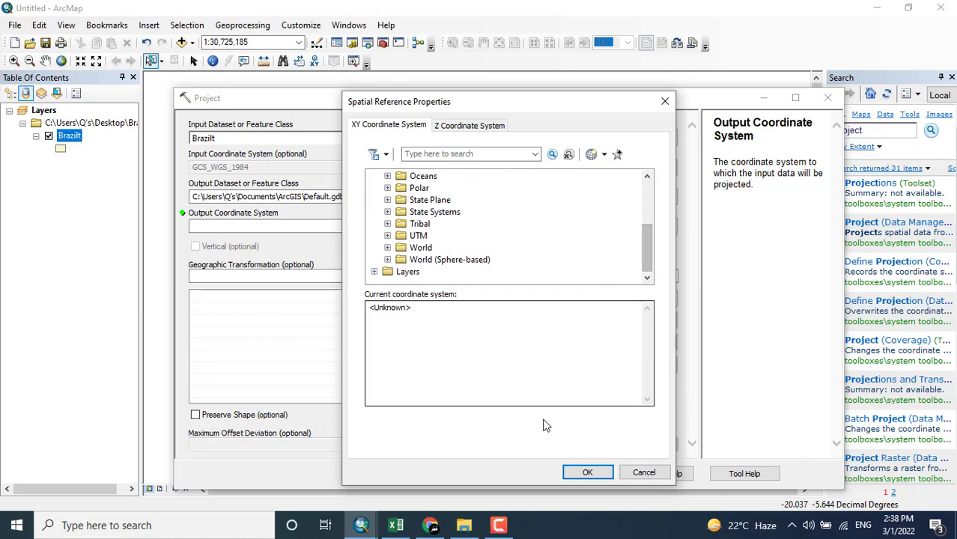
left_click(433, 527)
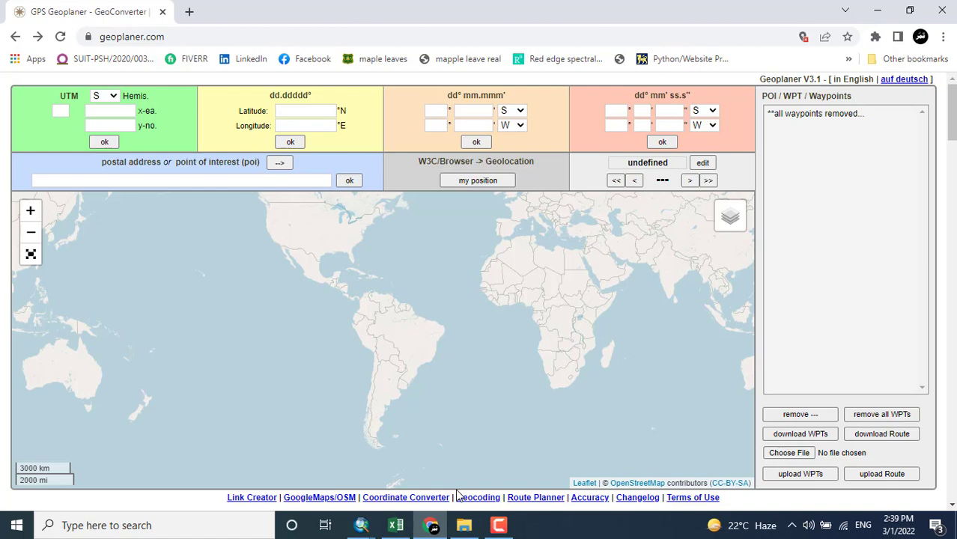
- Keep the UTM hemisphere on south and pan the Geoplaner map to show all of Brazil
scroll(412, 336, "up", 3)
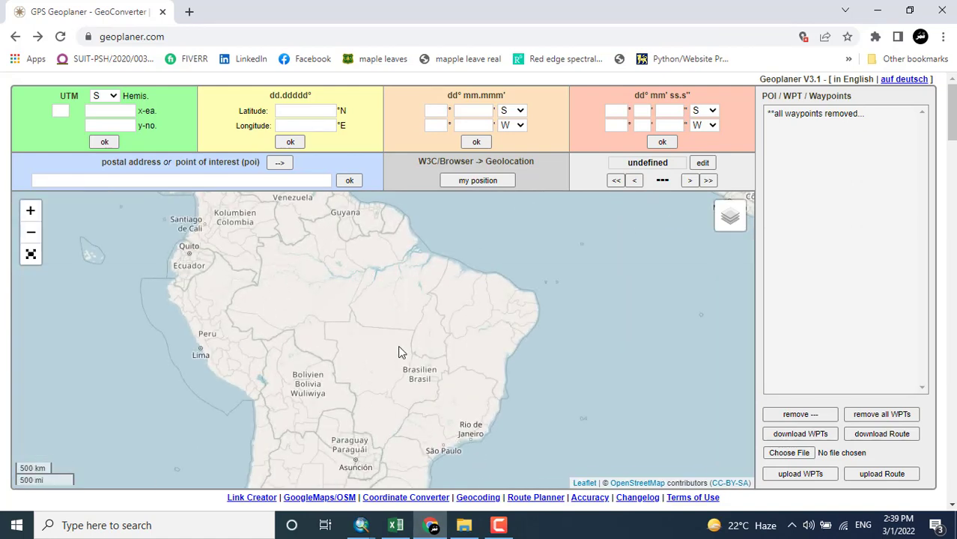
scroll(397, 351, "down", 3)
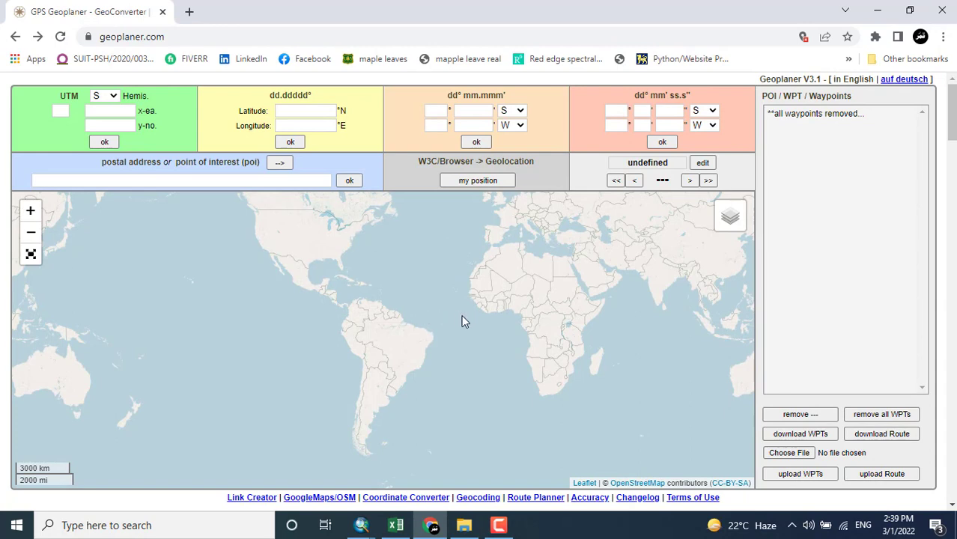
left_click(110, 99)
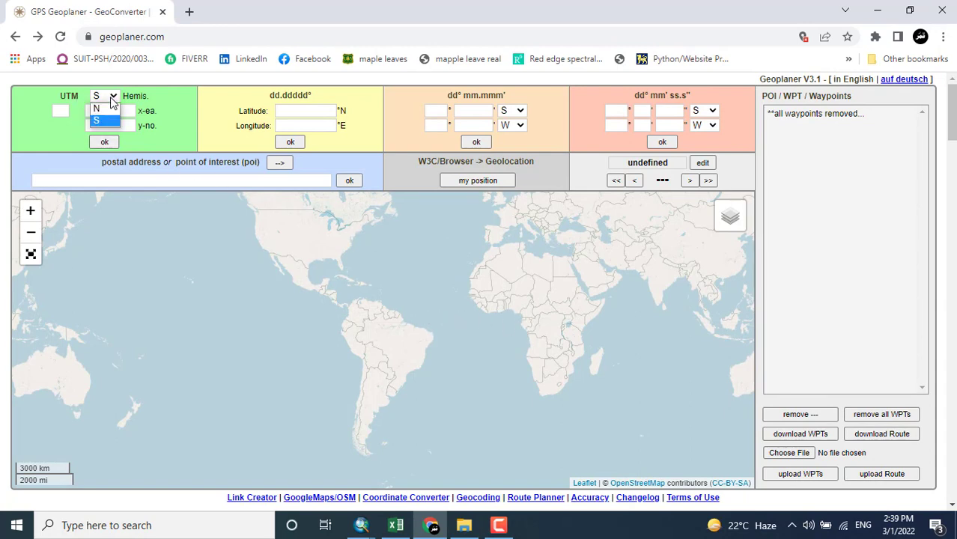
left_click(111, 101)
left_click(109, 110)
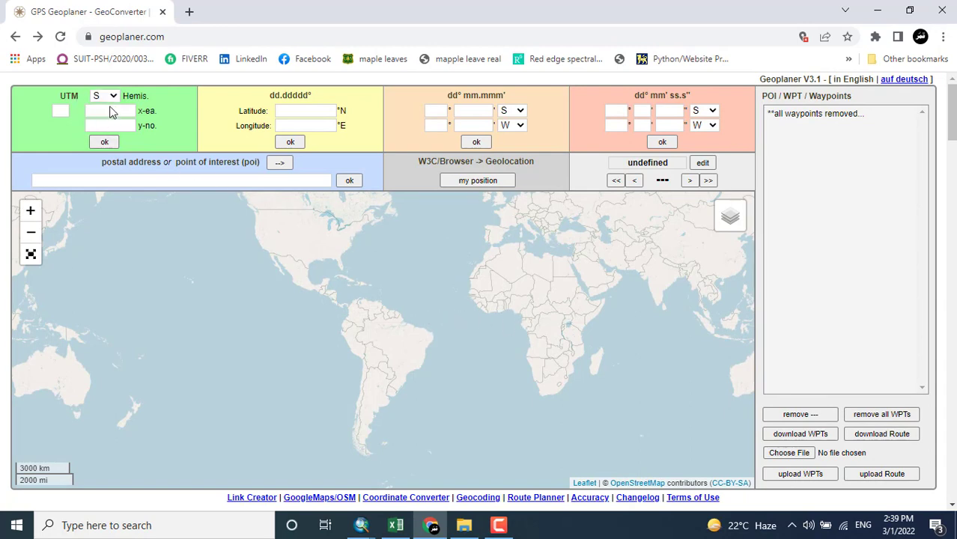
scroll(410, 318, "up", 3)
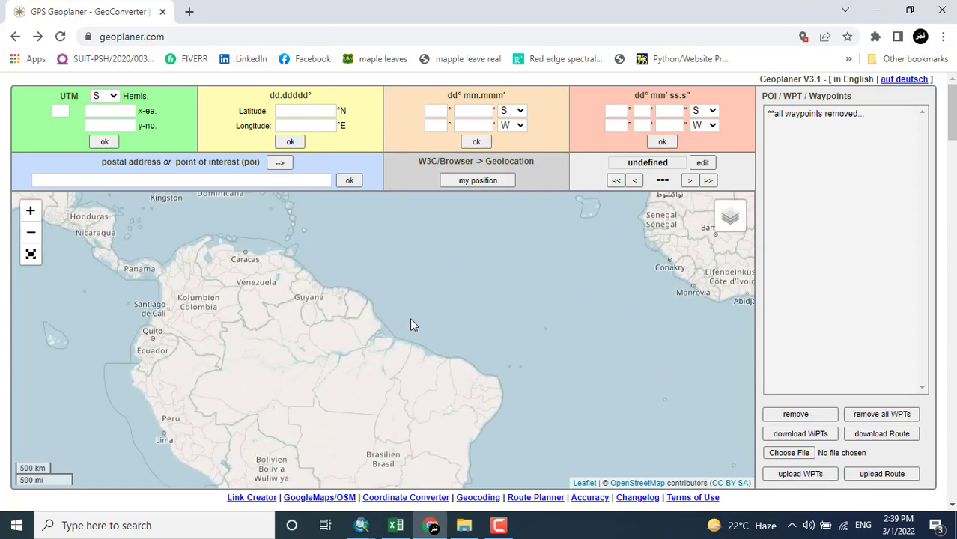
scroll(414, 349, "down", 2)
scroll(414, 348, "up", 2)
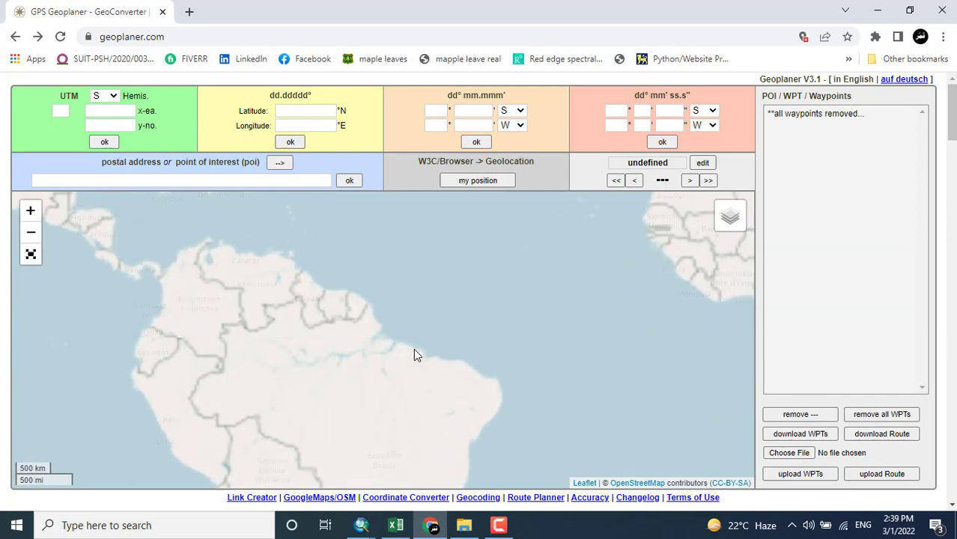
scroll(412, 338, "down", 1)
scroll(443, 367, "up", 1)
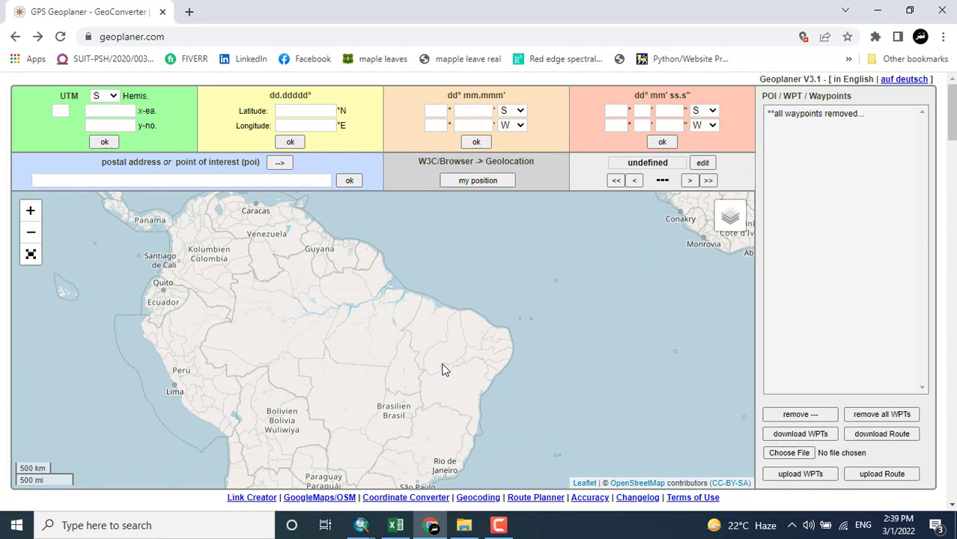
left_click_drag(443, 367, 444, 319)
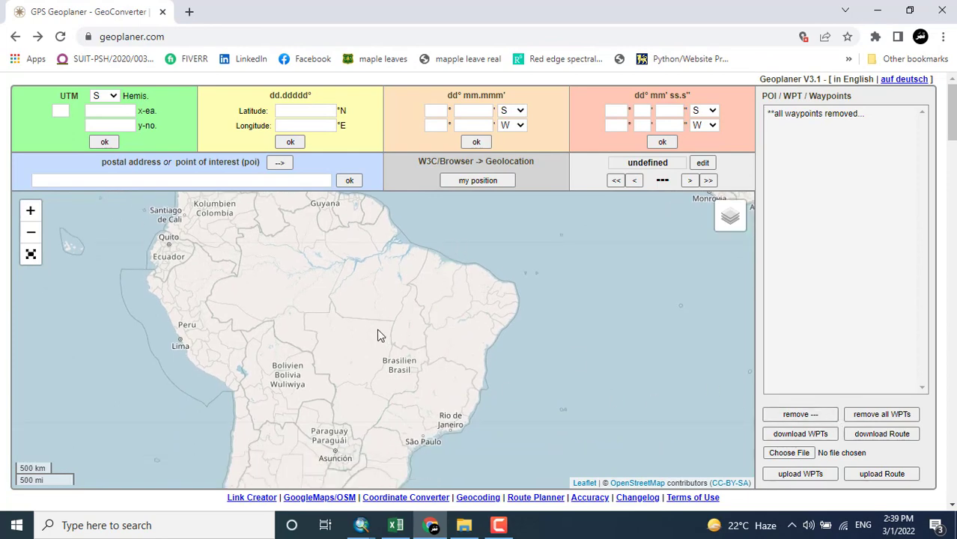
- Drop a waypoint in Brazil and move it east until it reads UTM zone 23 S
left_click(355, 339)
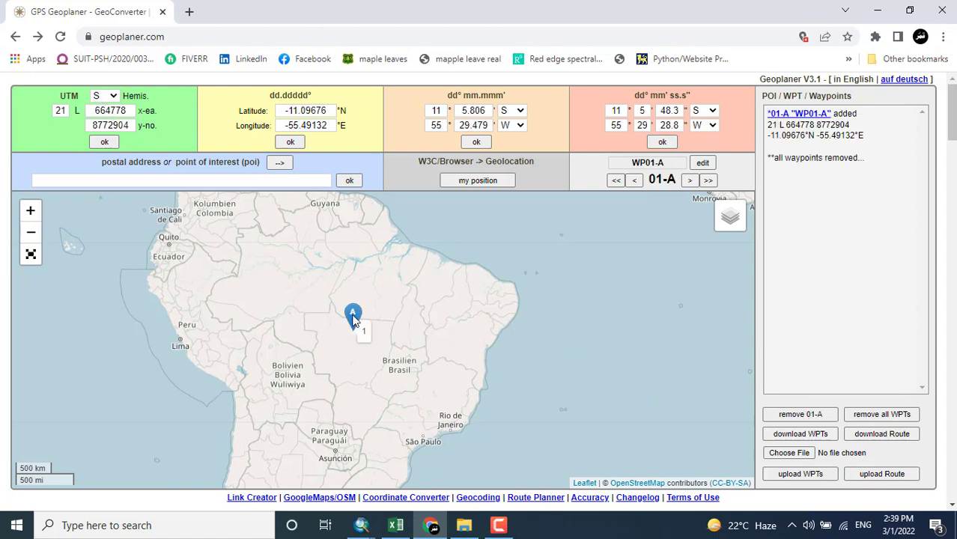
mouse_move(354, 313)
left_mouse_down()
mouse_move(471, 307)
mouse_move(274, 321)
left_mouse_up()
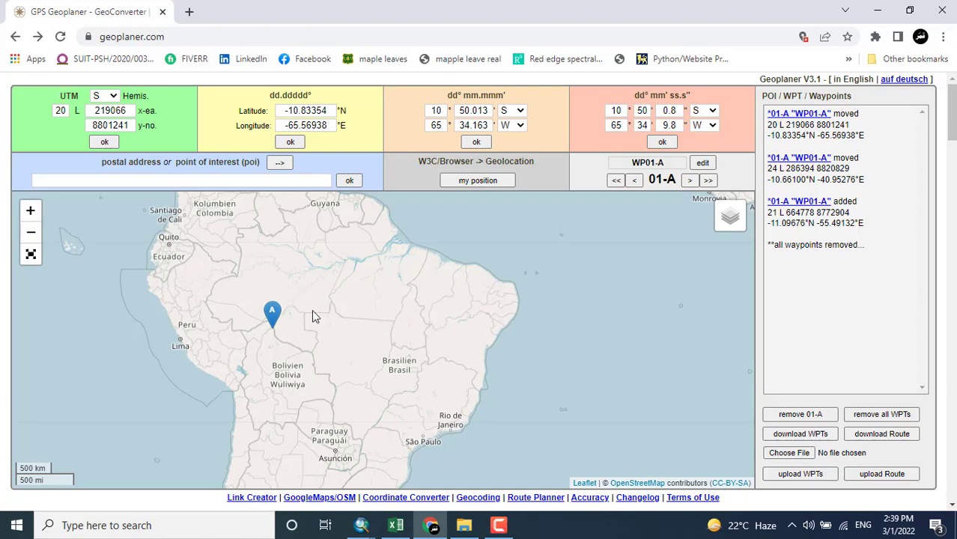
mouse_move(272, 312)
left_mouse_down()
mouse_move(410, 313)
mouse_move(383, 313)
mouse_move(343, 342)
left_mouse_up()
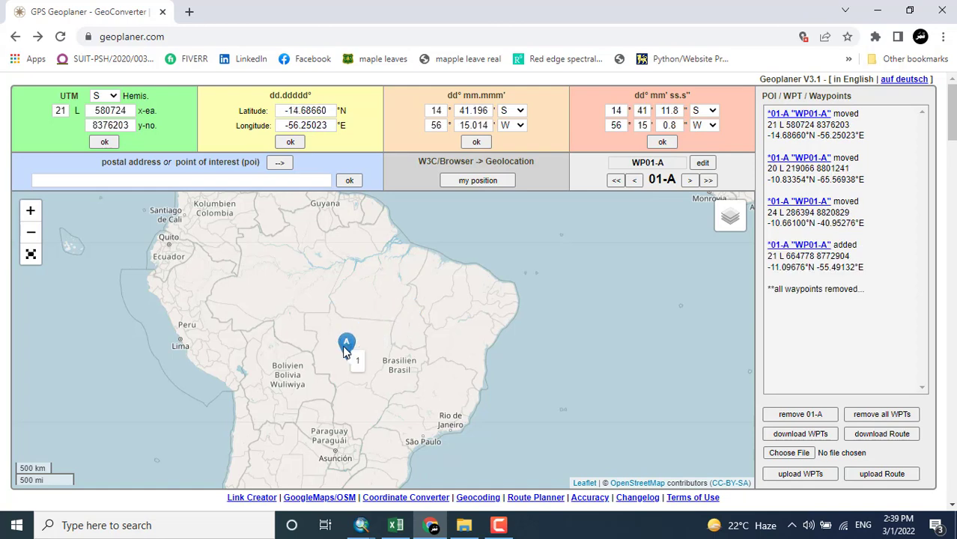
left_click(112, 98)
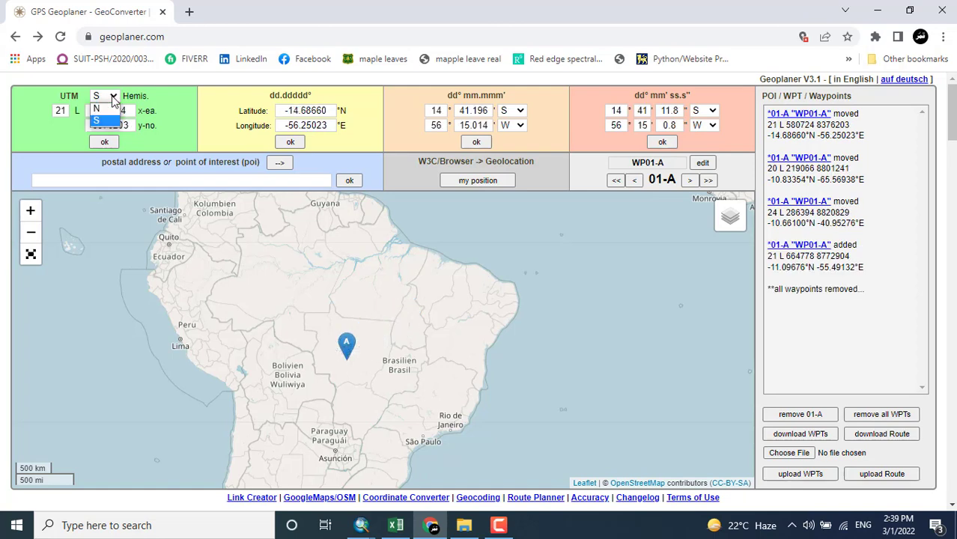
left_click(112, 98)
scroll(403, 338, "up", 2)
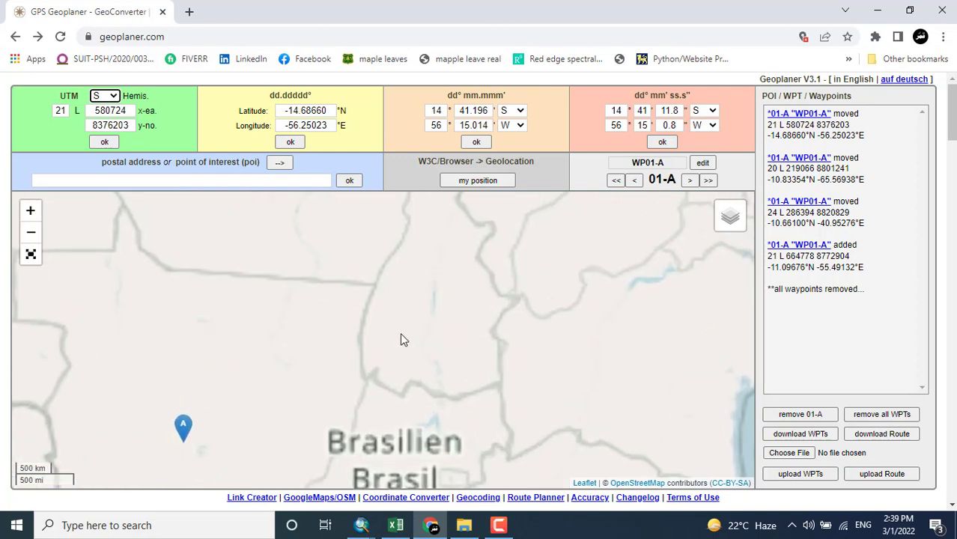
scroll(399, 333, "down", 4)
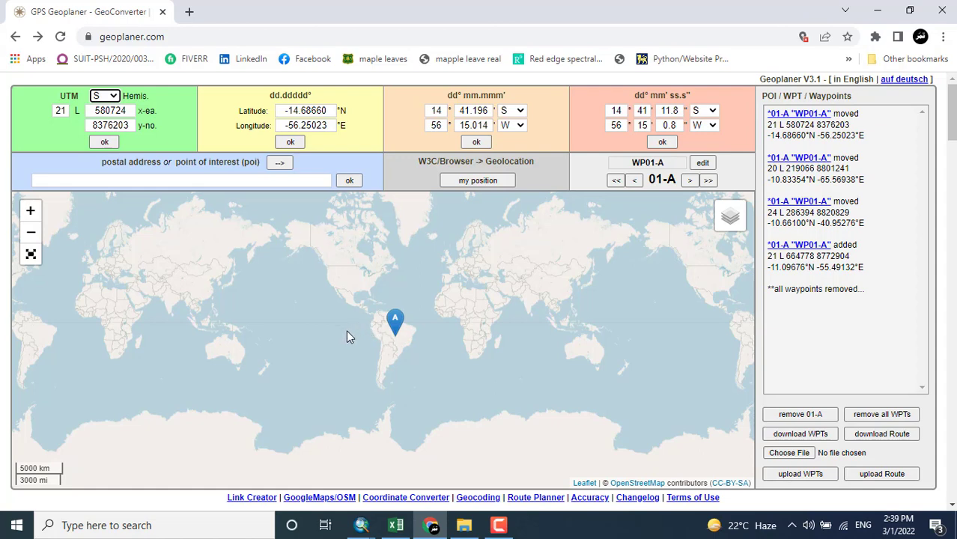
double_click(66, 111)
left_click_drag(396, 319, 405, 315)
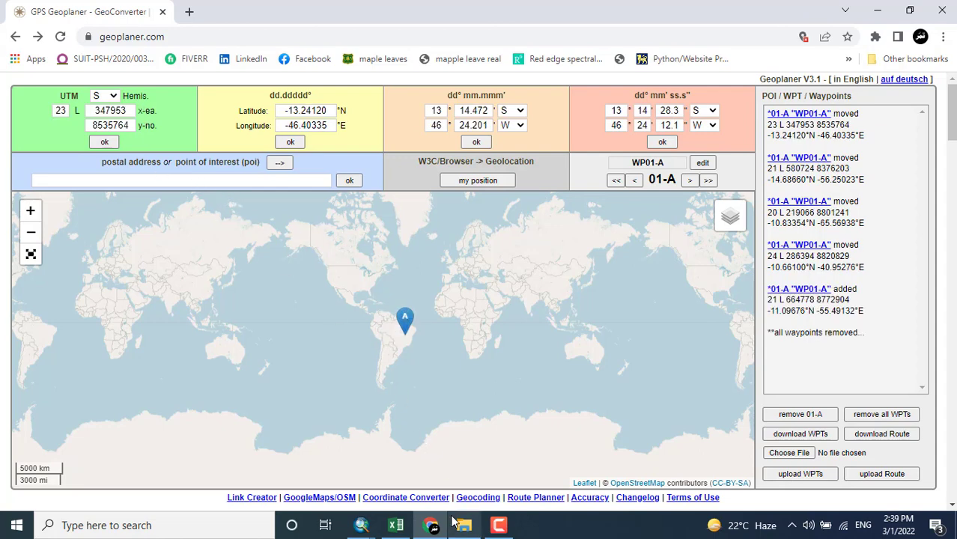
- Back in ArcMap, expand UTM > WGS 1984 > Southern Hemisphere in the coordinate system list
mouse_move(358, 529)
left_click(391, 477)
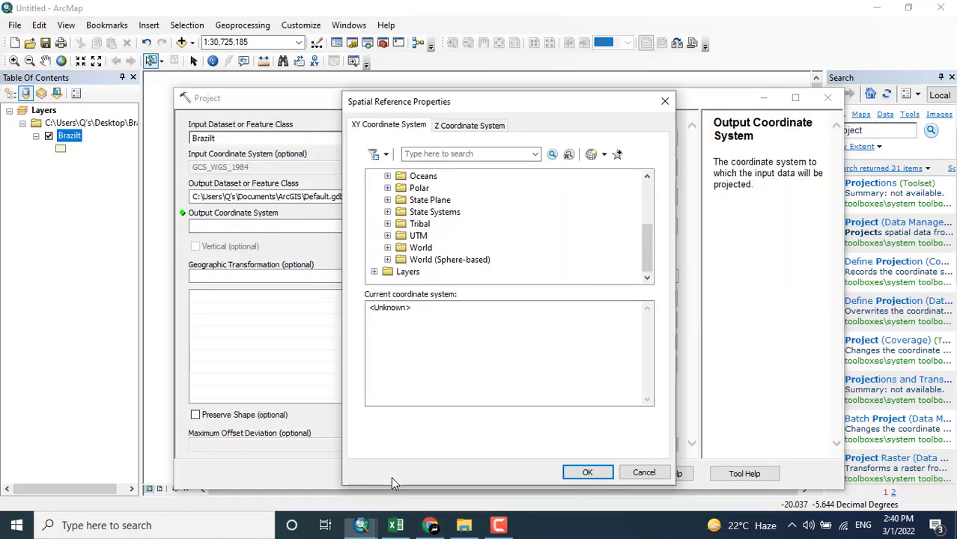
left_click(387, 236)
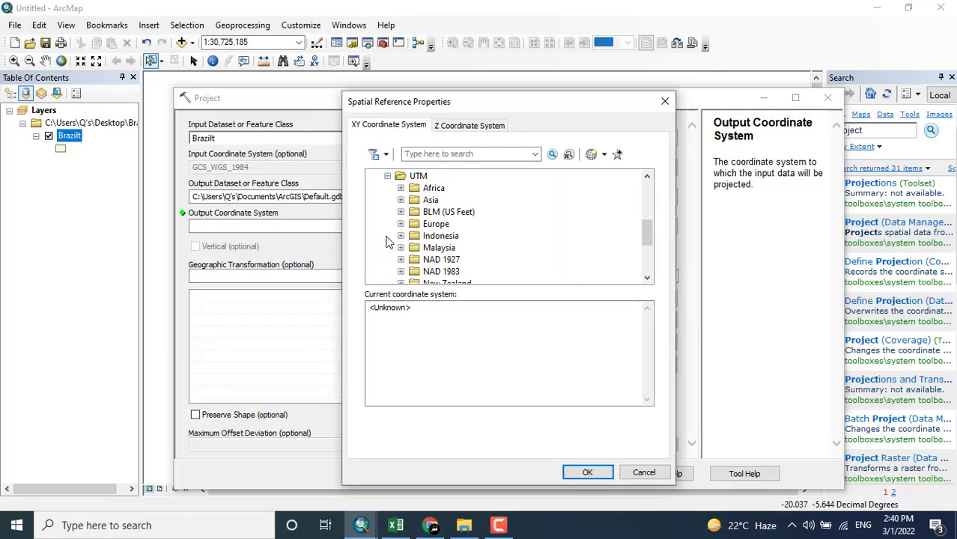
left_click_drag(643, 234, 650, 264)
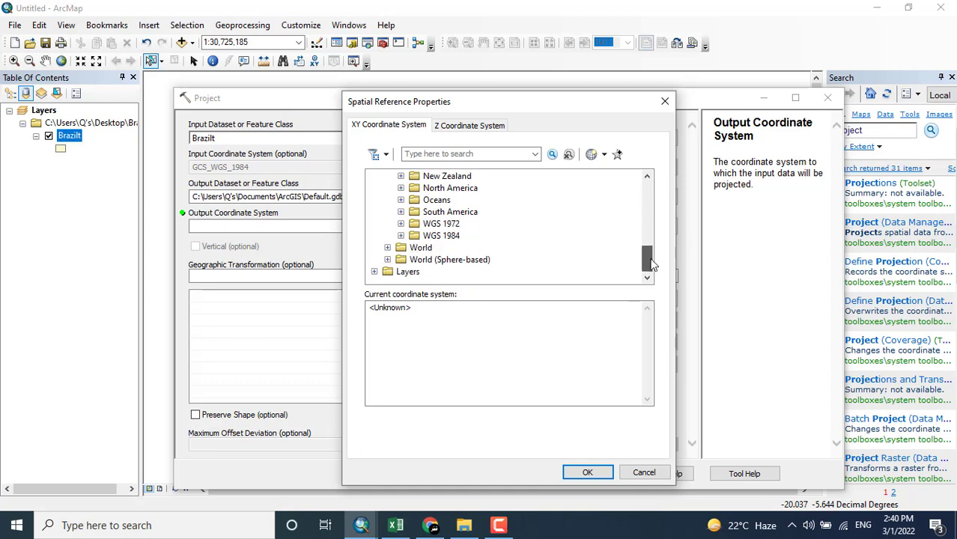
left_click(401, 235)
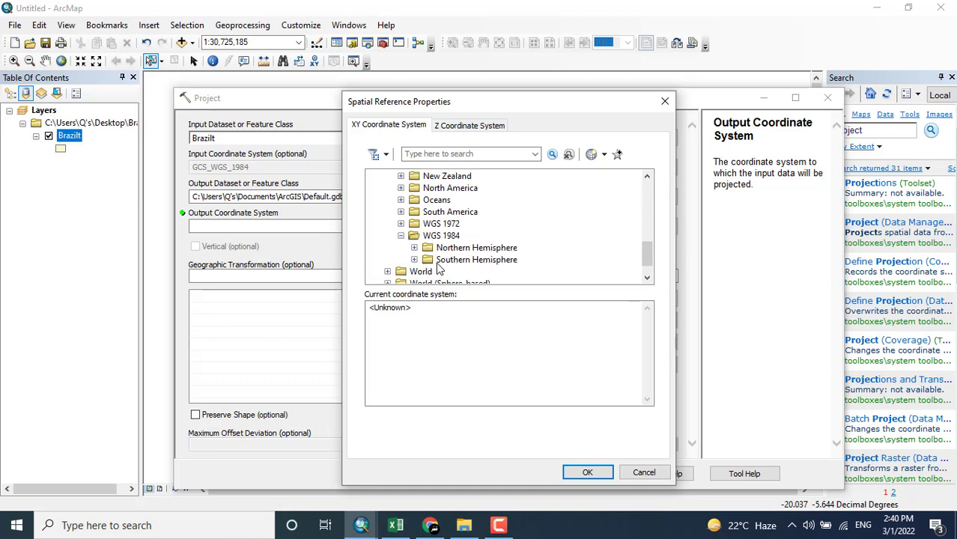
left_click(415, 260)
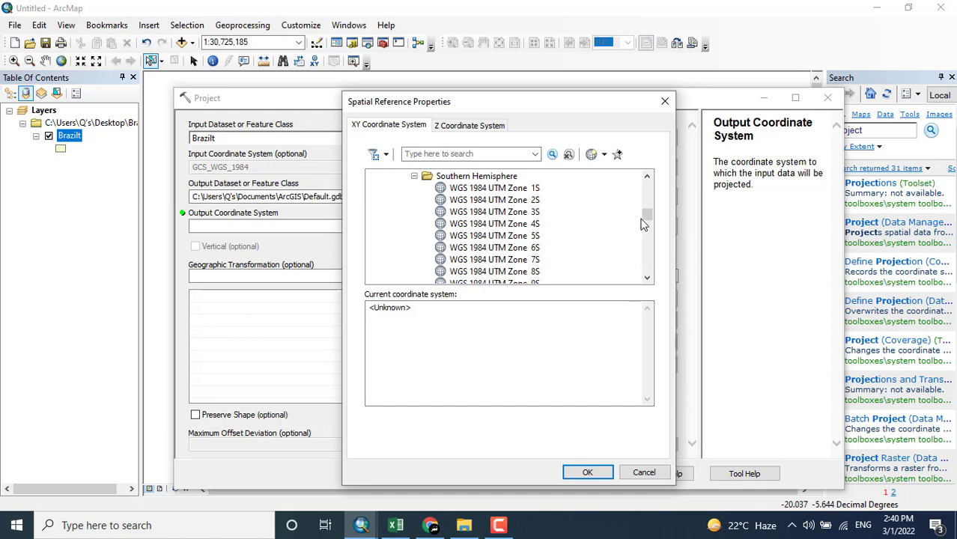
left_click_drag(647, 215, 647, 229)
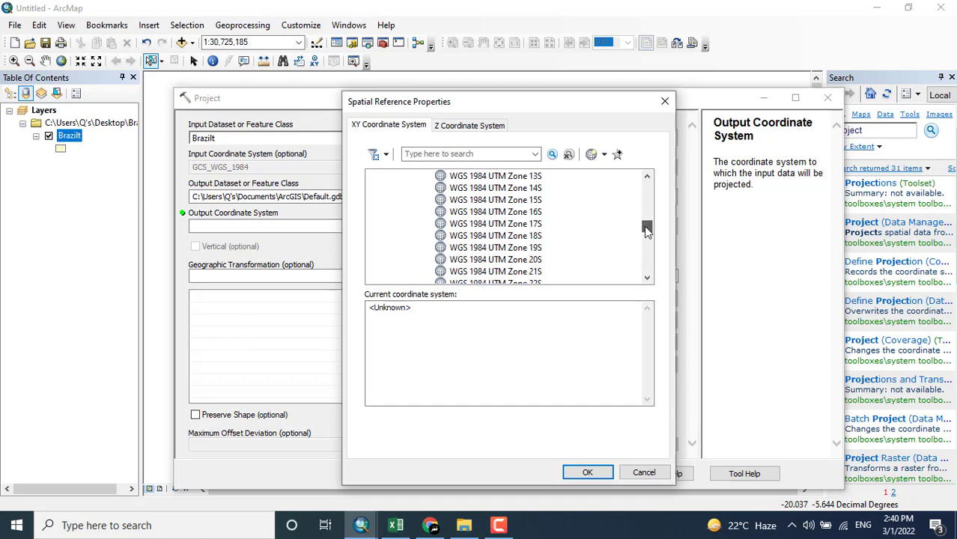
left_click_drag(647, 231, 646, 233)
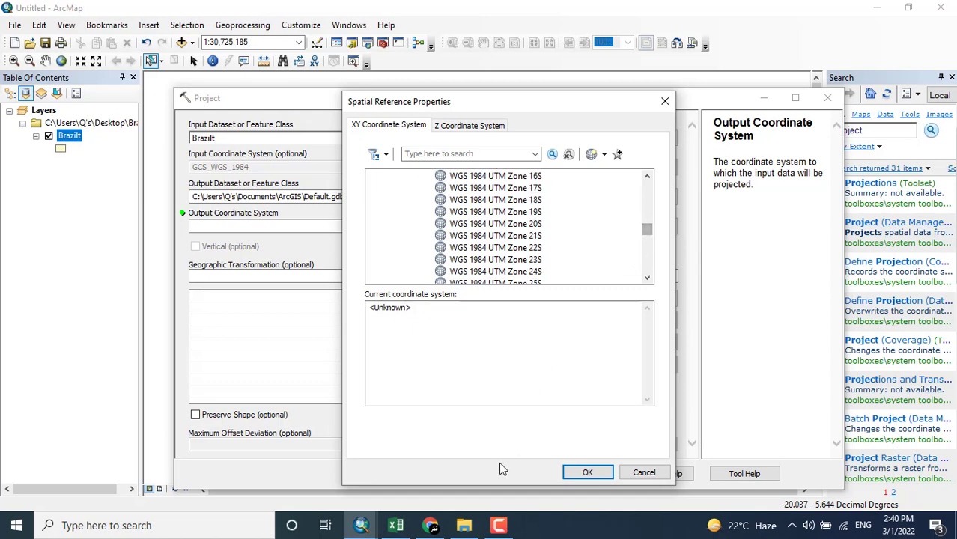
- Choose WGS 1984 UTM Zone 23S as output coordinate system and run the projection
left_click(435, 522)
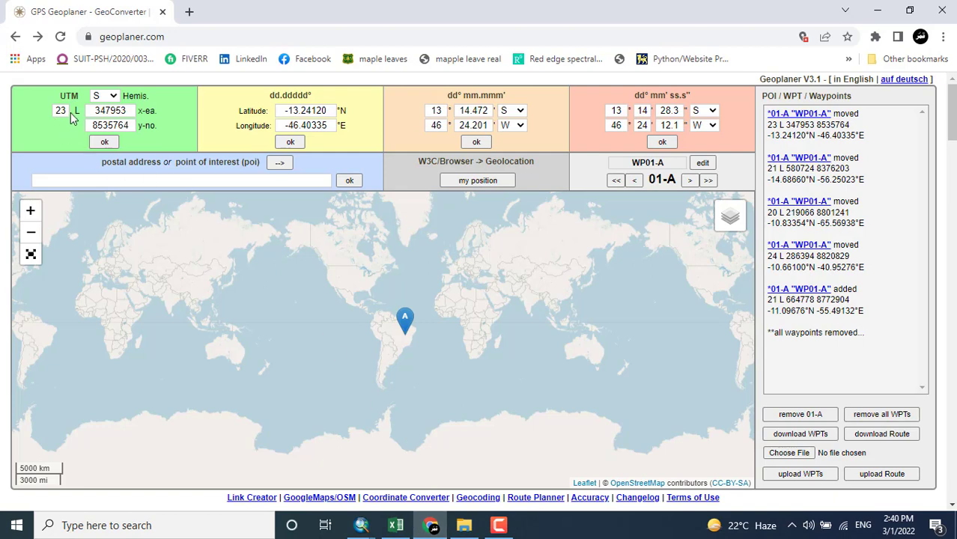
left_click(361, 525)
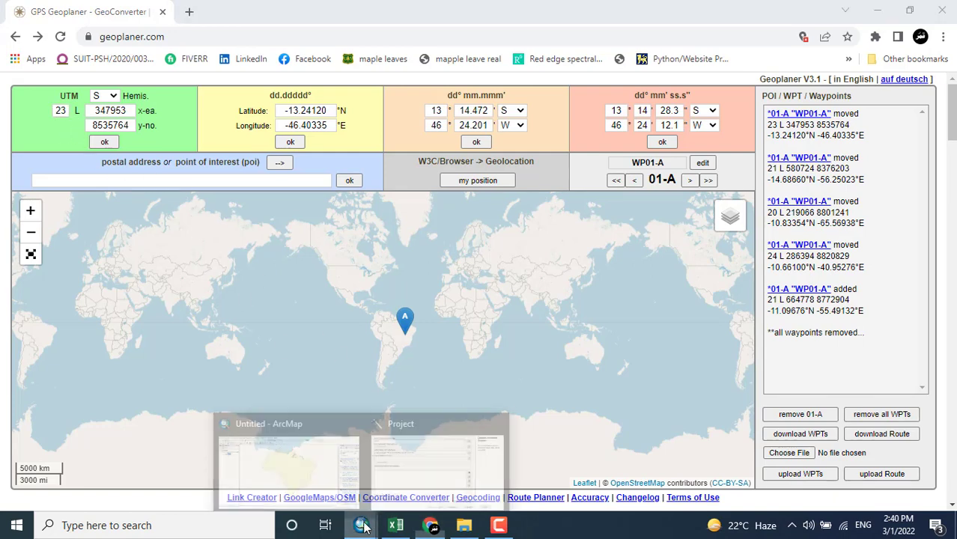
left_click(431, 473)
left_click(528, 259)
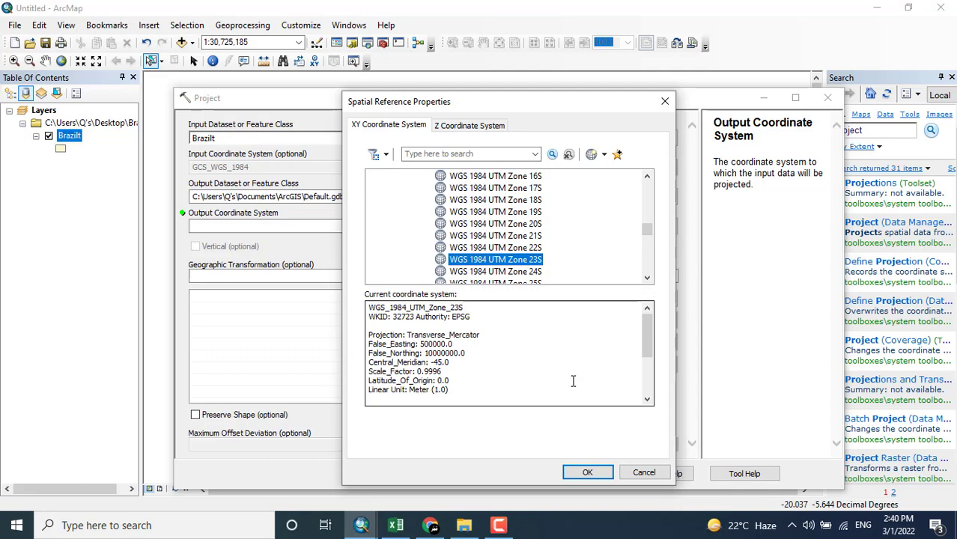
left_click(587, 473)
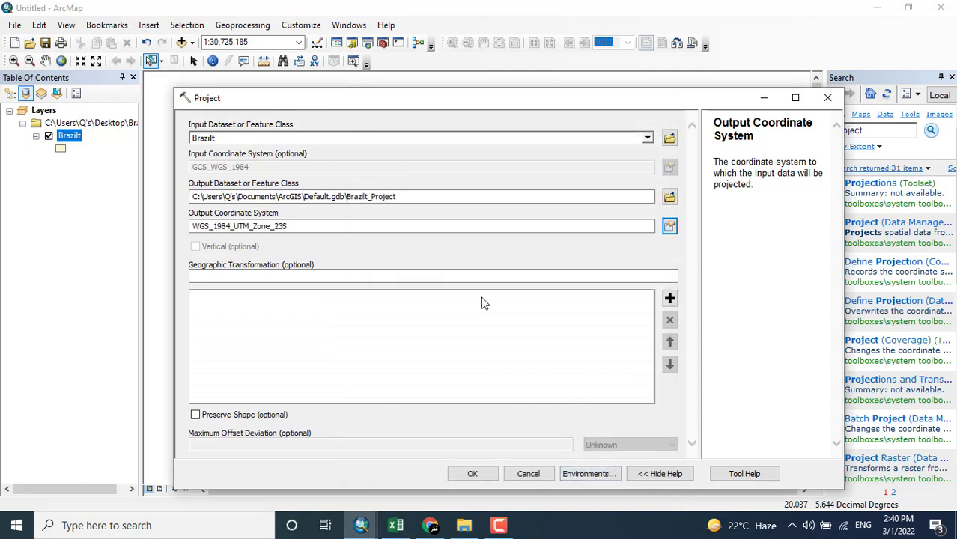
left_click(480, 473)
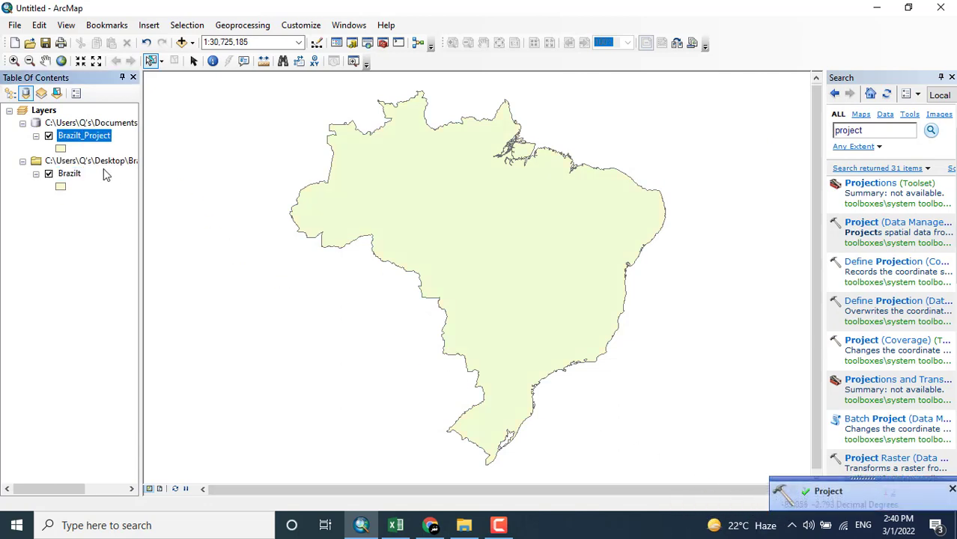
- Hide Brazilt, open Brazilt_Project's attribute table, and select the Area_SQKm column
left_click(48, 174)
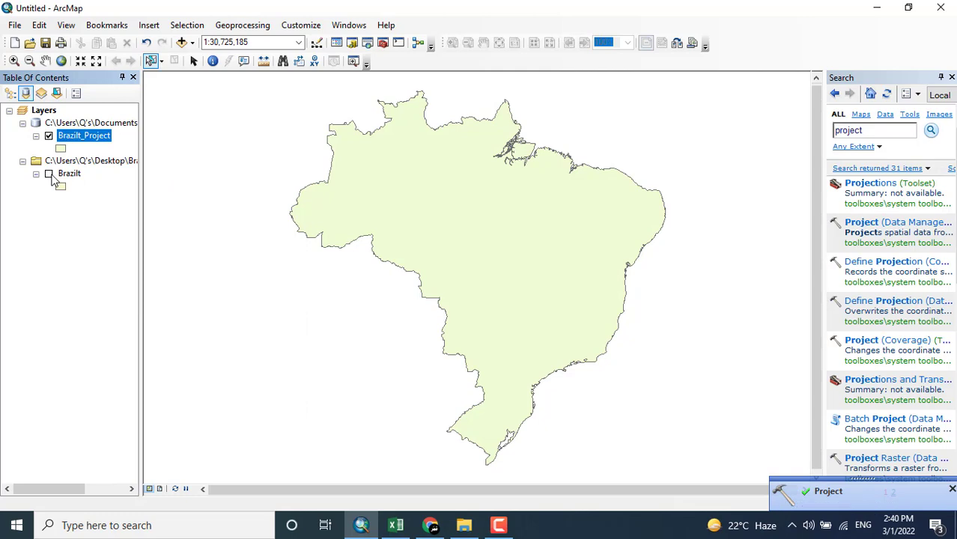
right_click(87, 141)
left_click(126, 173)
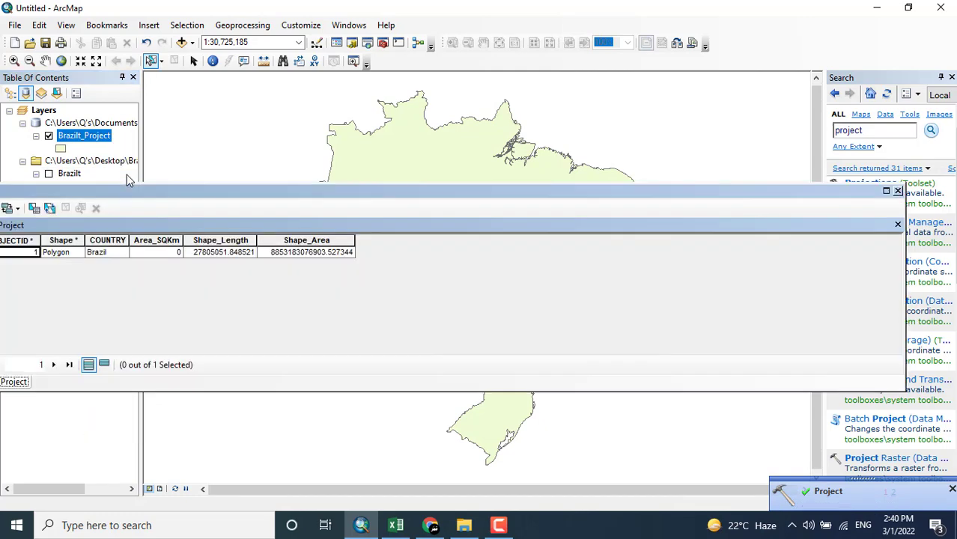
left_click_drag(300, 186, 371, 176)
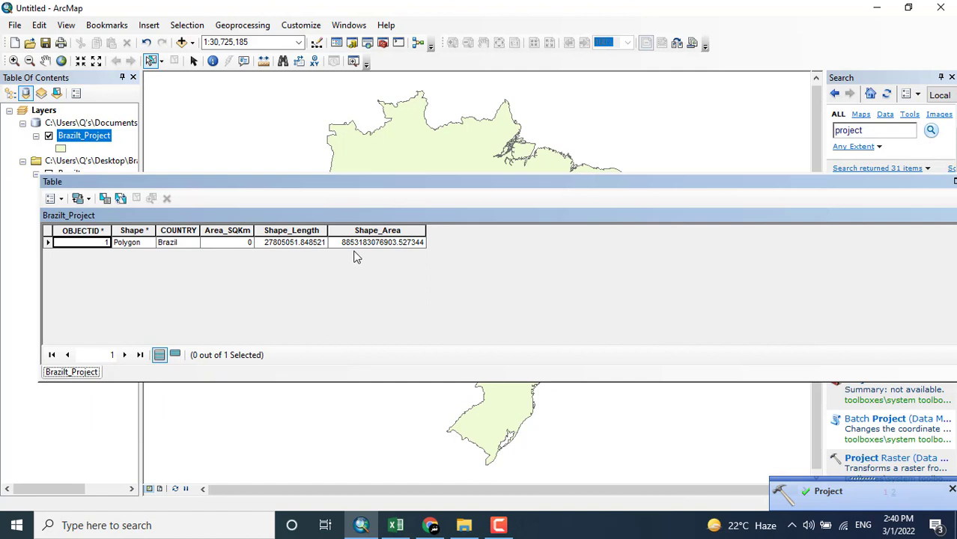
left_click(346, 244)
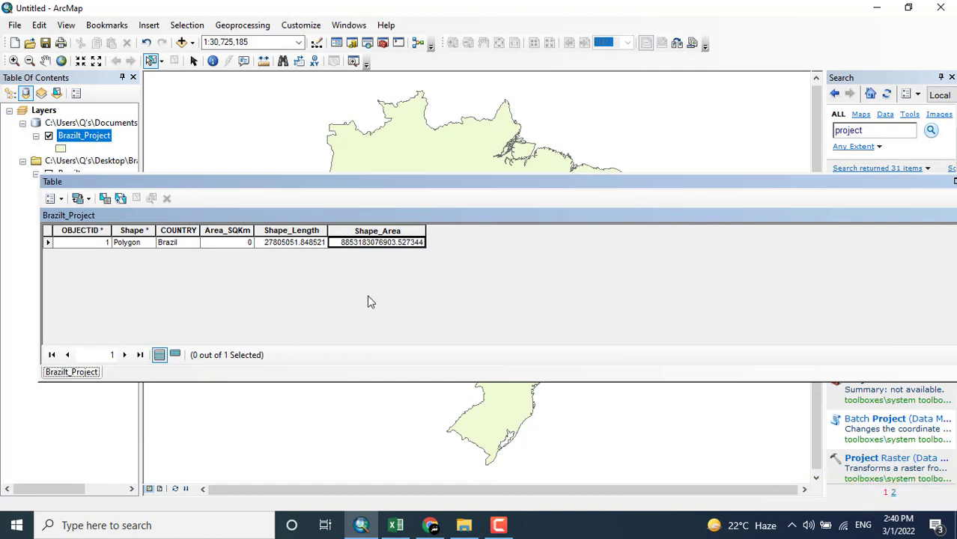
left_click(240, 246)
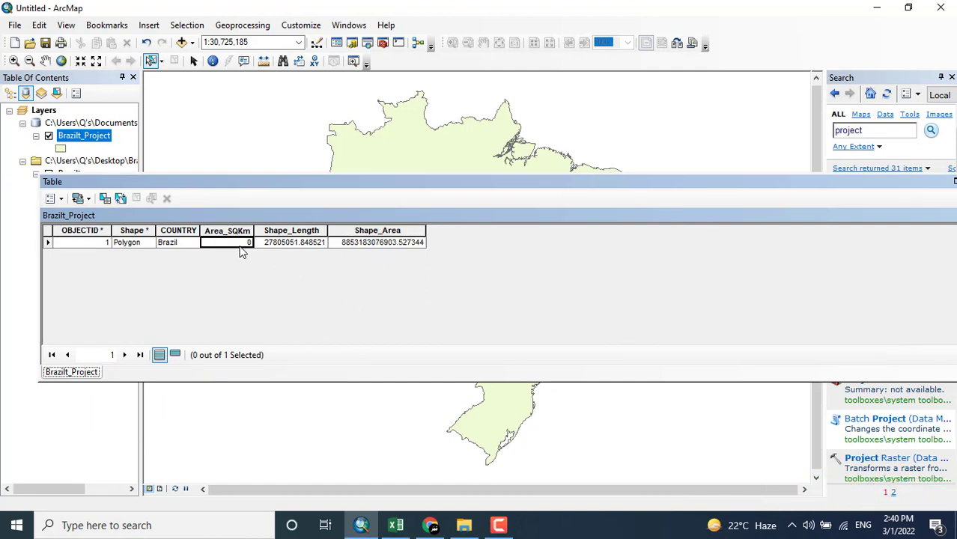
left_click(398, 245)
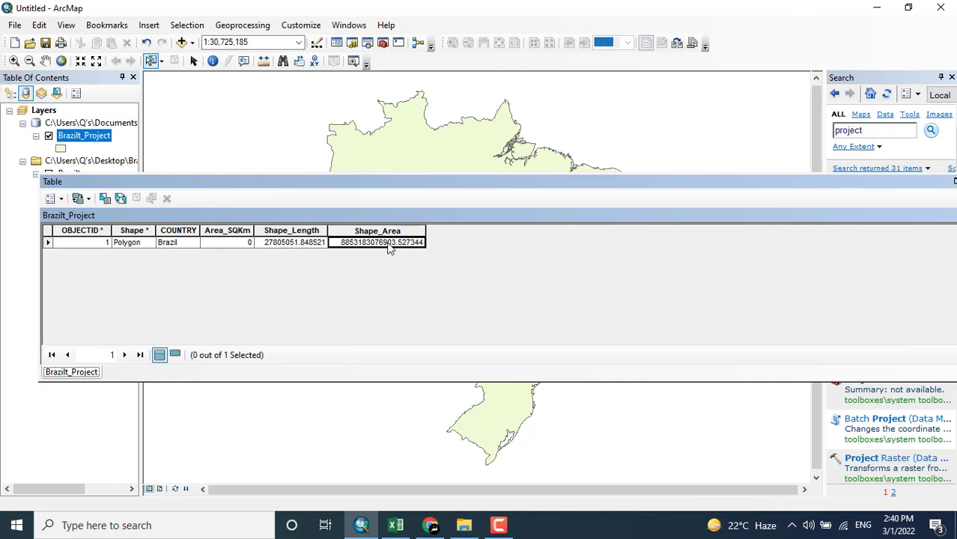
left_click(242, 229)
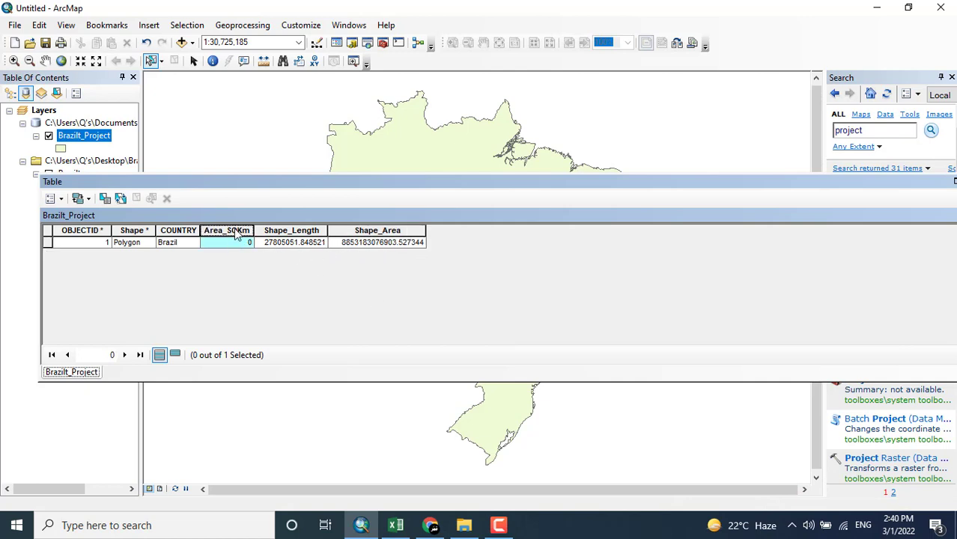
- Calculate Area_SQKm in square kilometres using the UTM Zone 23S data source, giving 8853183
right_click(236, 233)
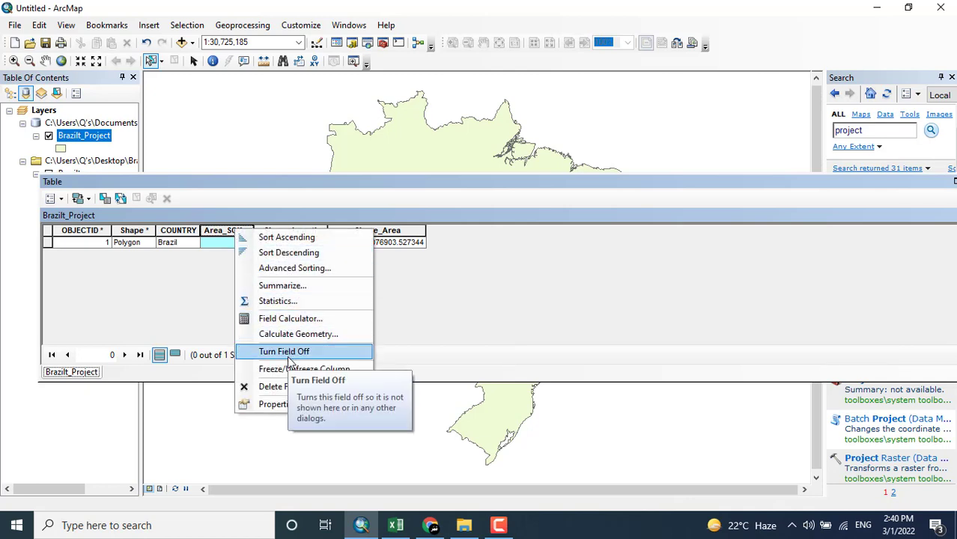
left_click(289, 334)
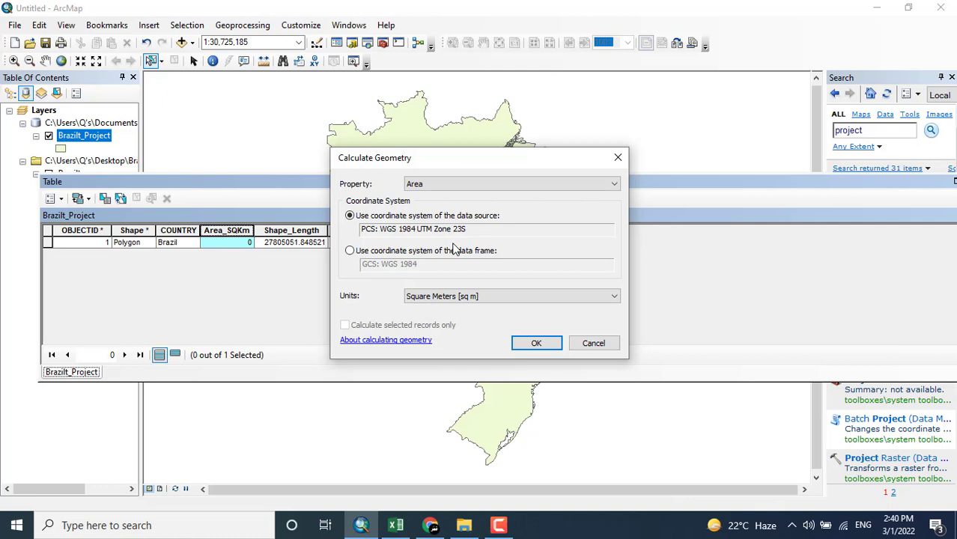
left_click_drag(468, 228, 362, 229)
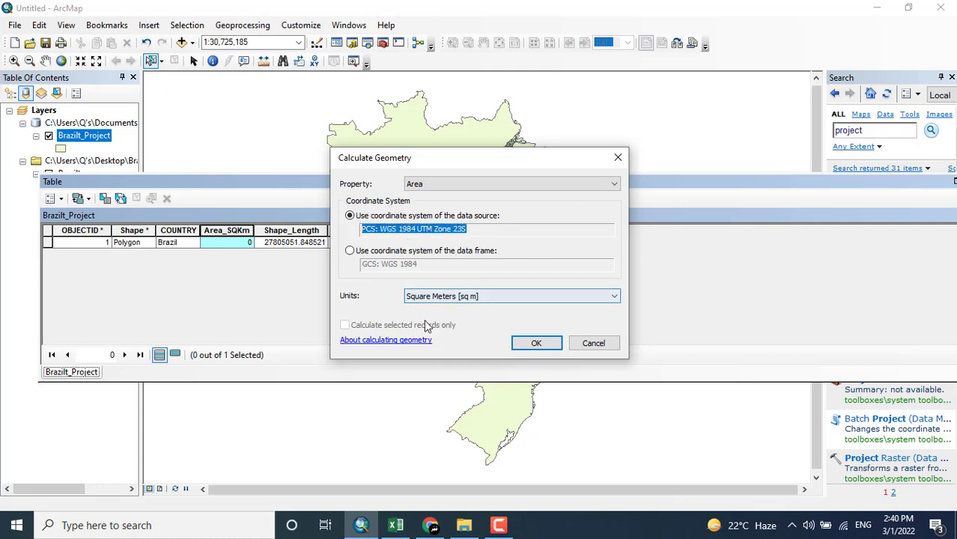
left_click(513, 296)
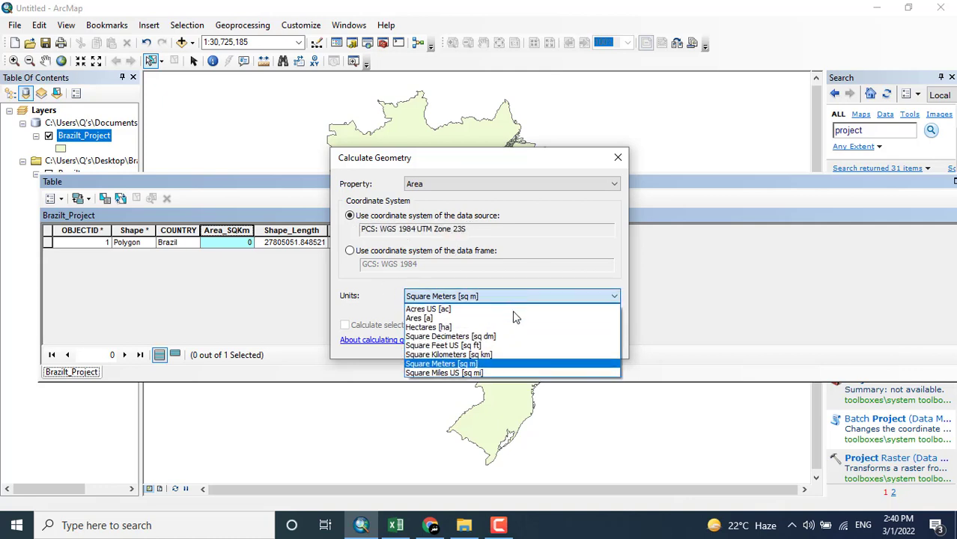
left_click(496, 356)
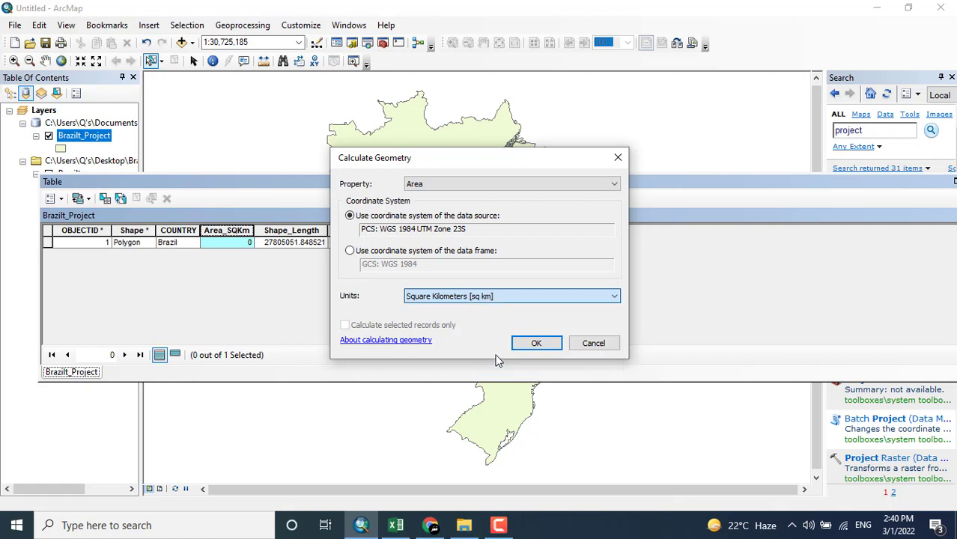
left_click(546, 341)
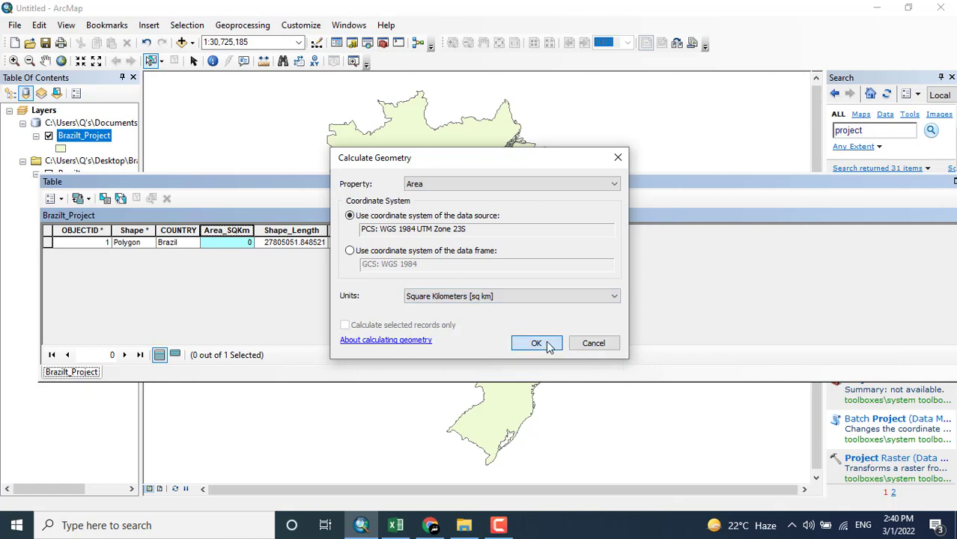
left_click(244, 243)
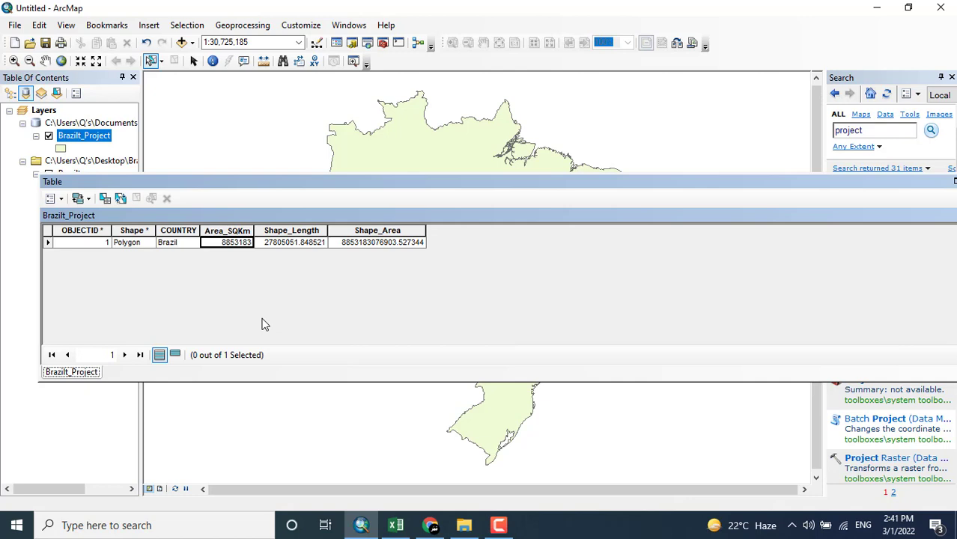
left_click_drag(524, 184, 549, 194)
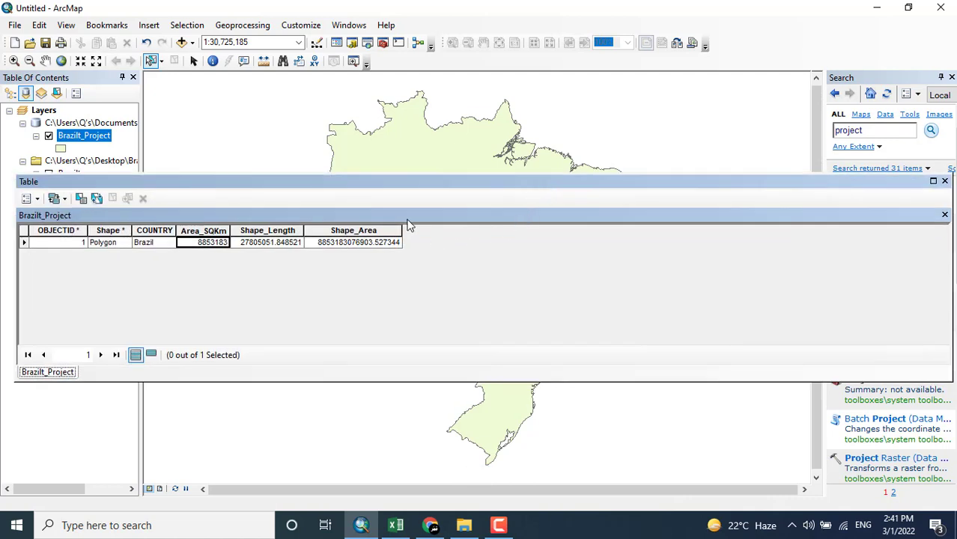
- Add a Float field named Perimeter to the Brazilt_Project table
left_click(28, 197)
left_click(73, 269)
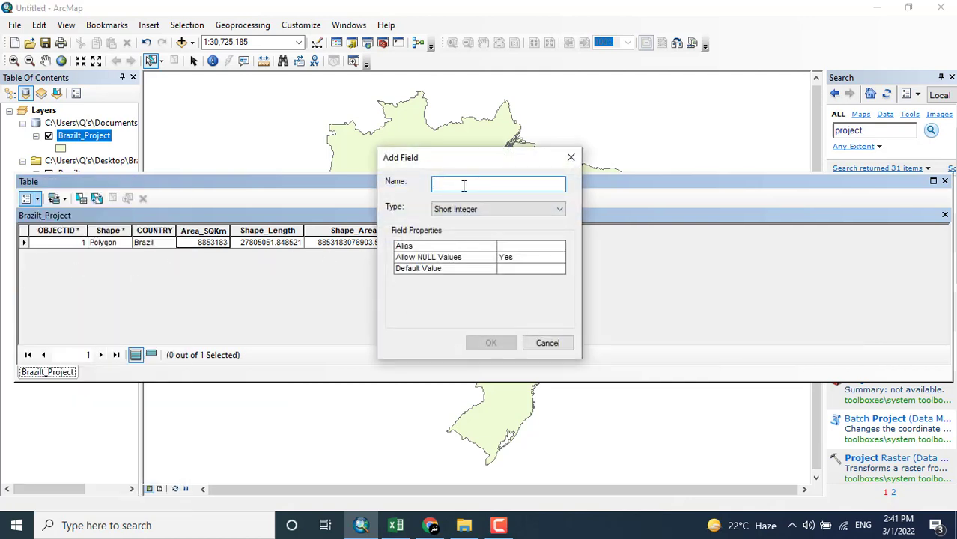
type("Perimeter")
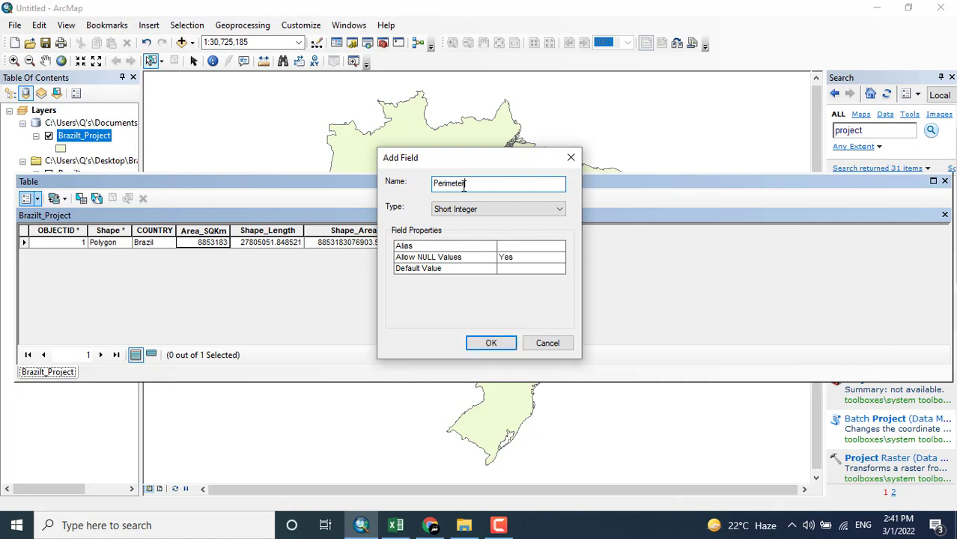
left_click(503, 209)
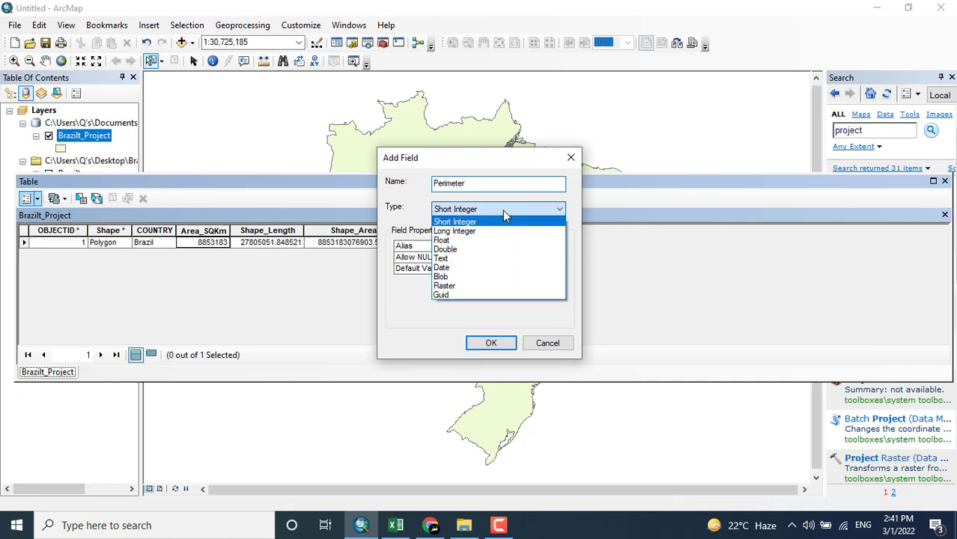
left_click(459, 241)
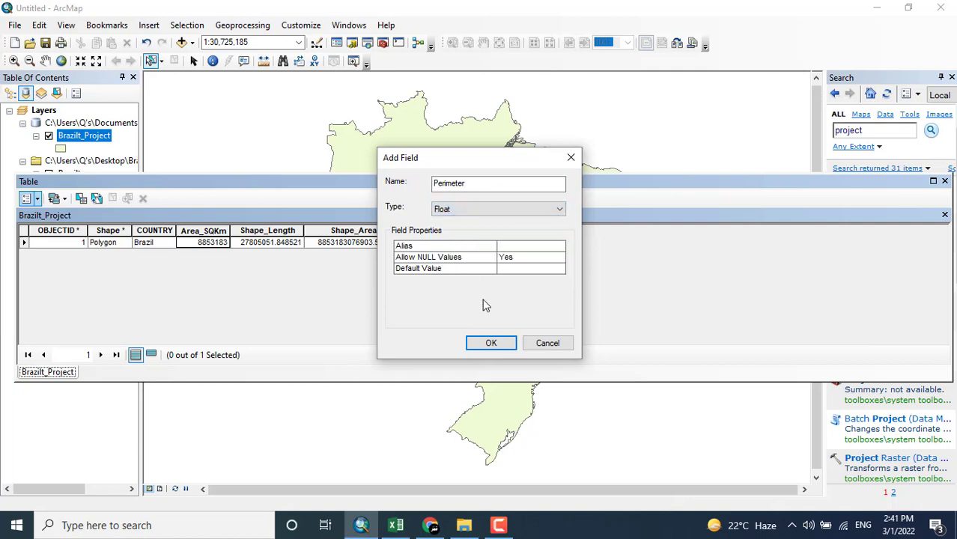
left_click(491, 343)
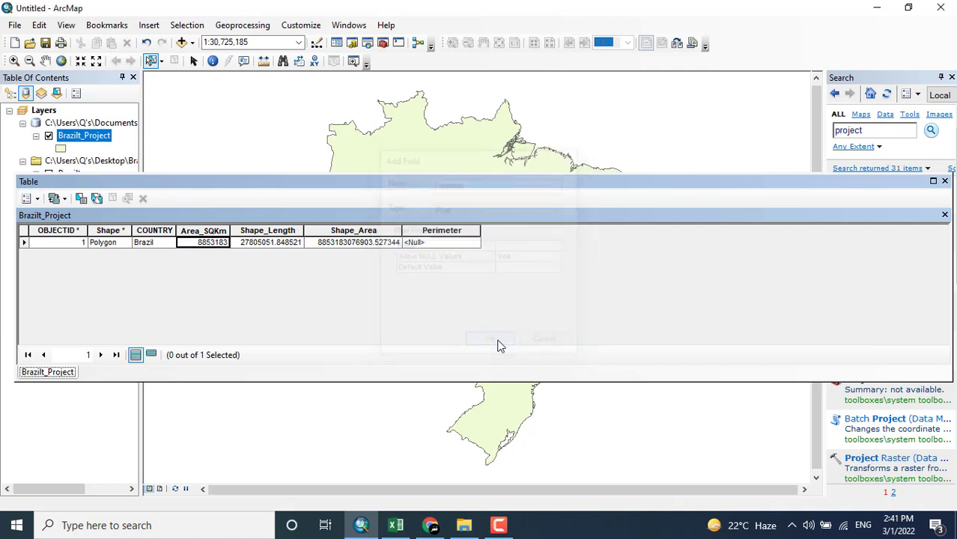
- Calculate the Perimeter field in kilometres, giving 27805.05
left_click(434, 231)
right_click(435, 233)
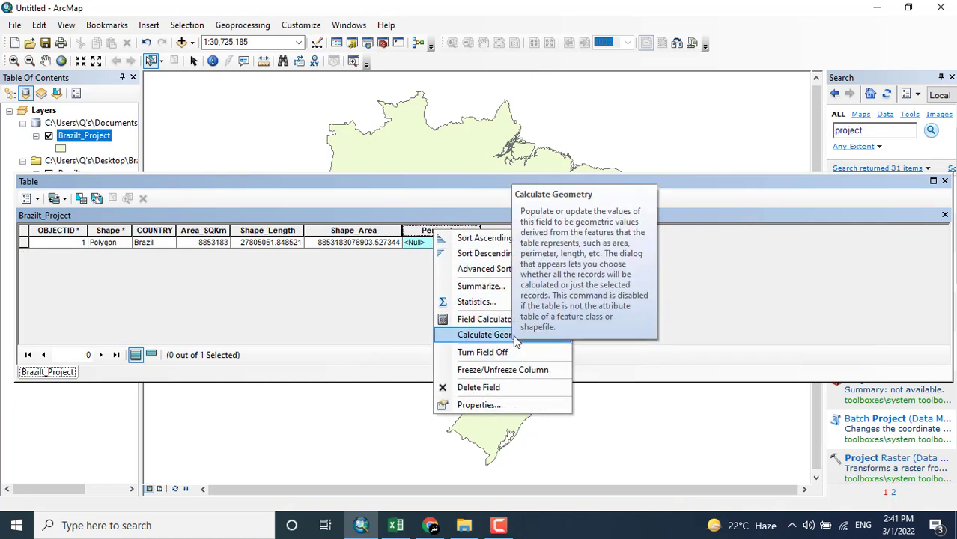
left_click(485, 334)
left_click(473, 187)
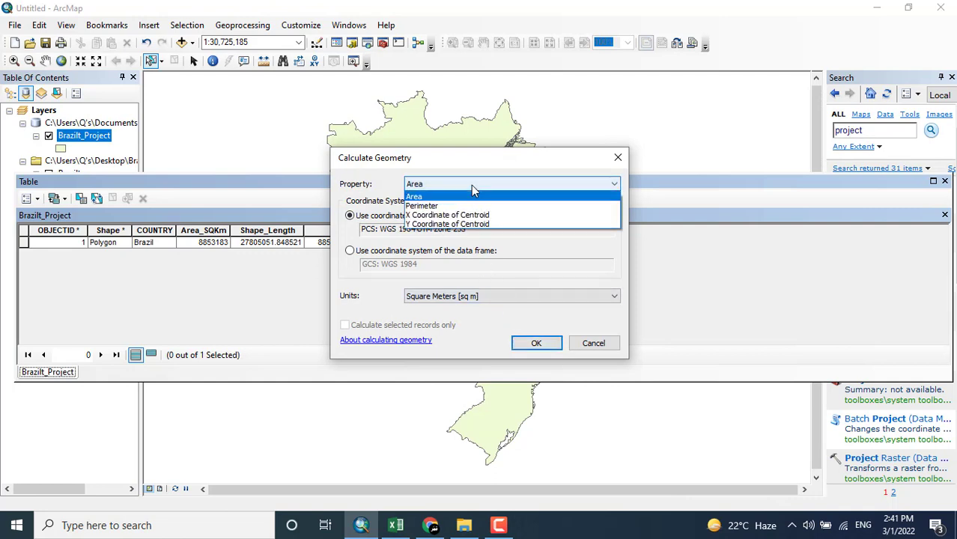
left_click(440, 206)
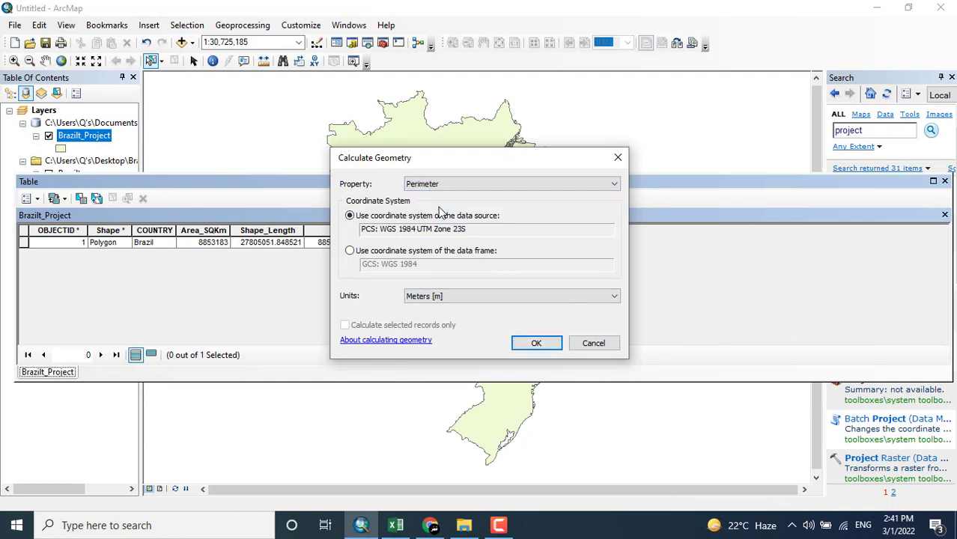
left_click(470, 295)
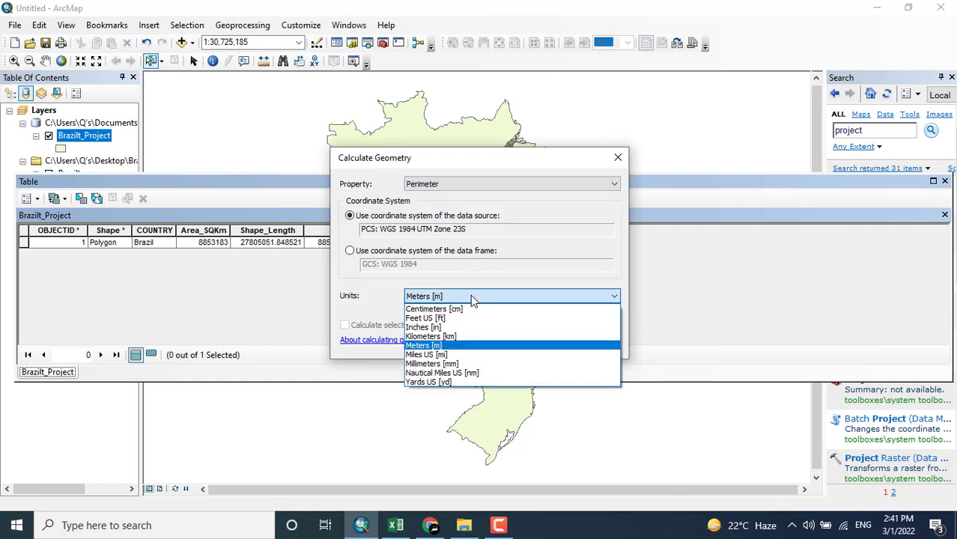
left_click(456, 335)
left_click(543, 343)
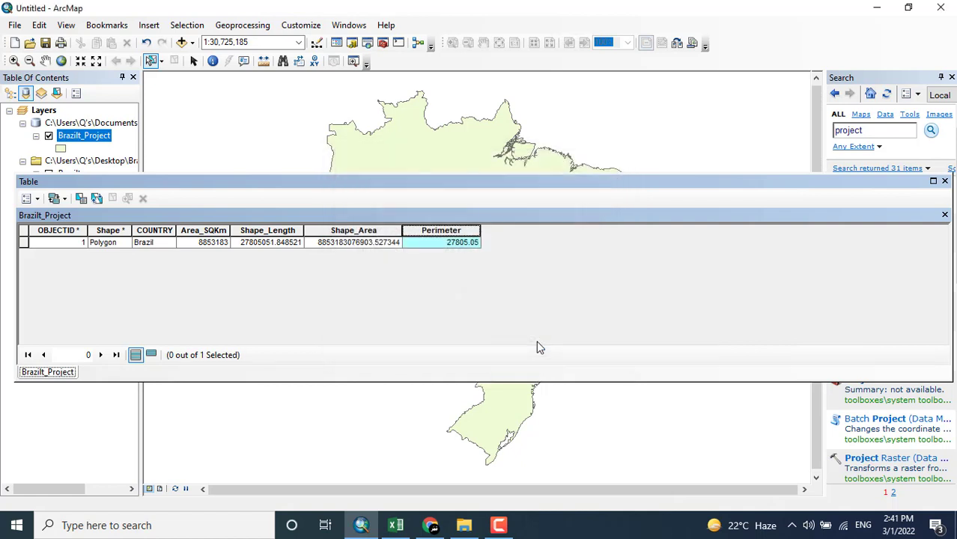
left_click(457, 247)
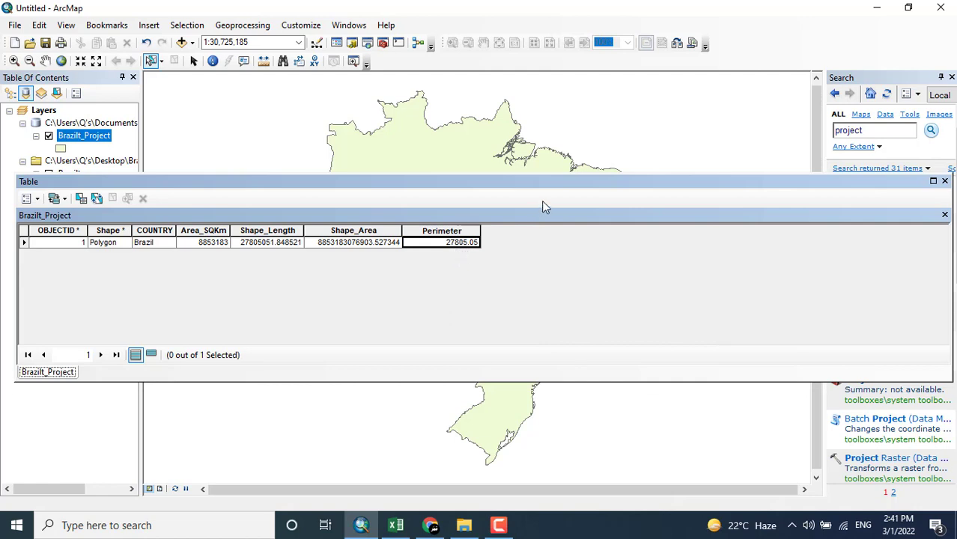
- Close the attribute table, remove the Desktop group holding the original Brazilt layer, and close the Search window
left_click_drag(553, 190, 536, 196)
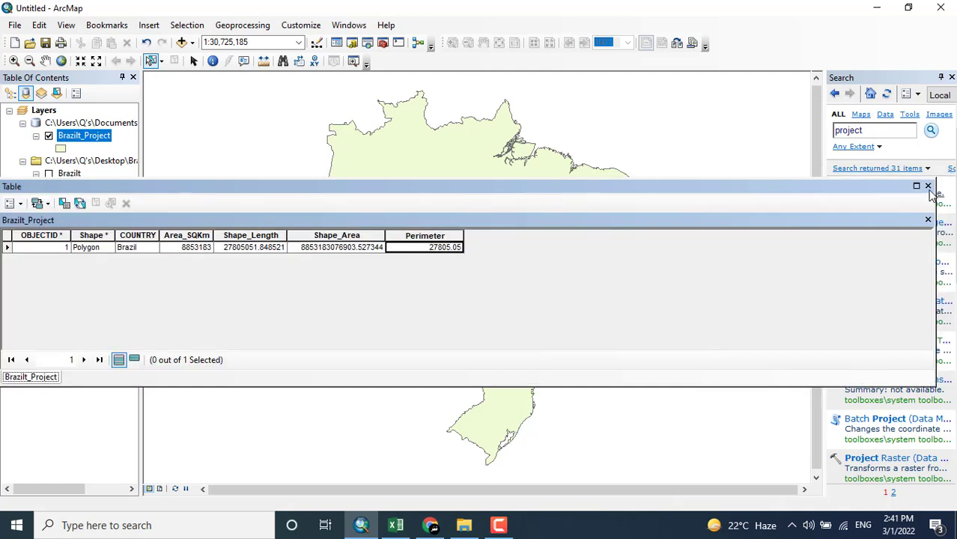
left_click(927, 187)
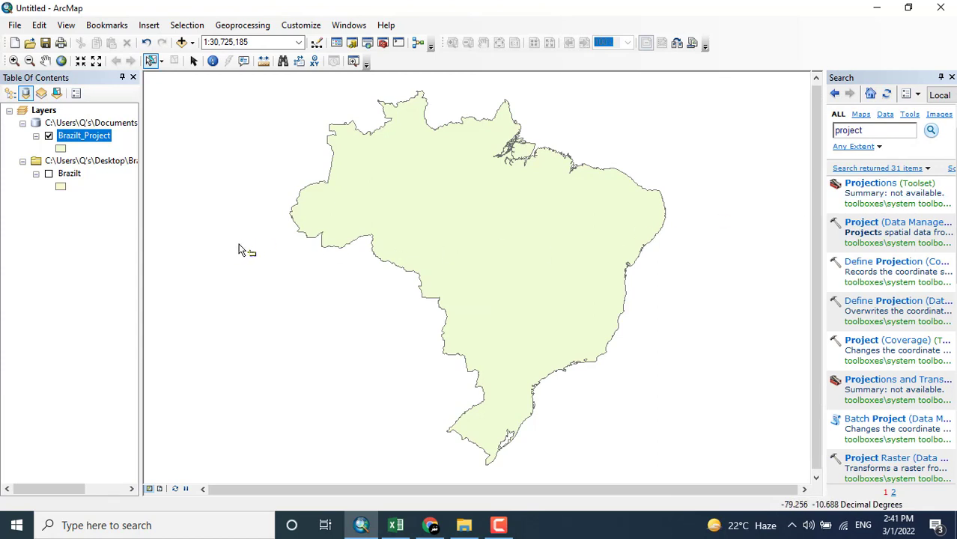
right_click(88, 164)
left_click(105, 170)
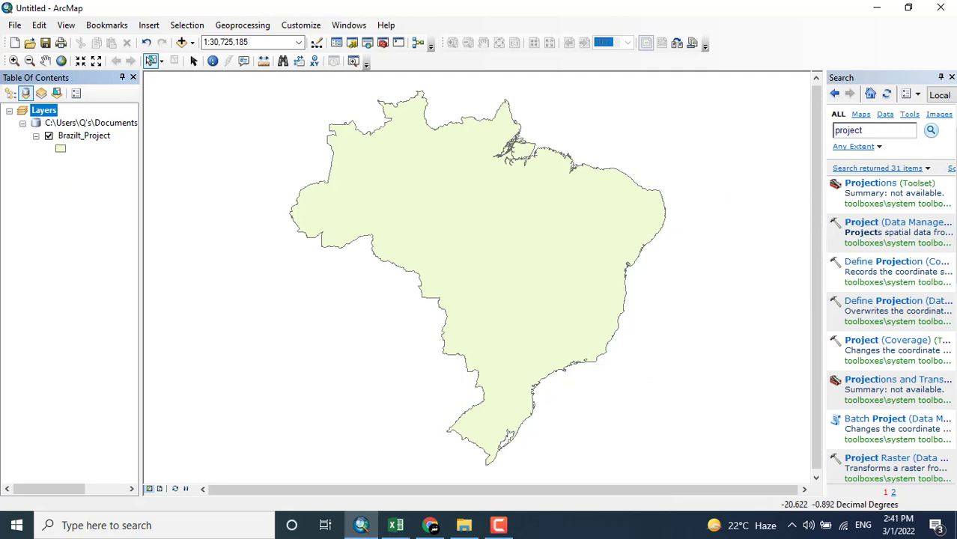
left_click(951, 77)
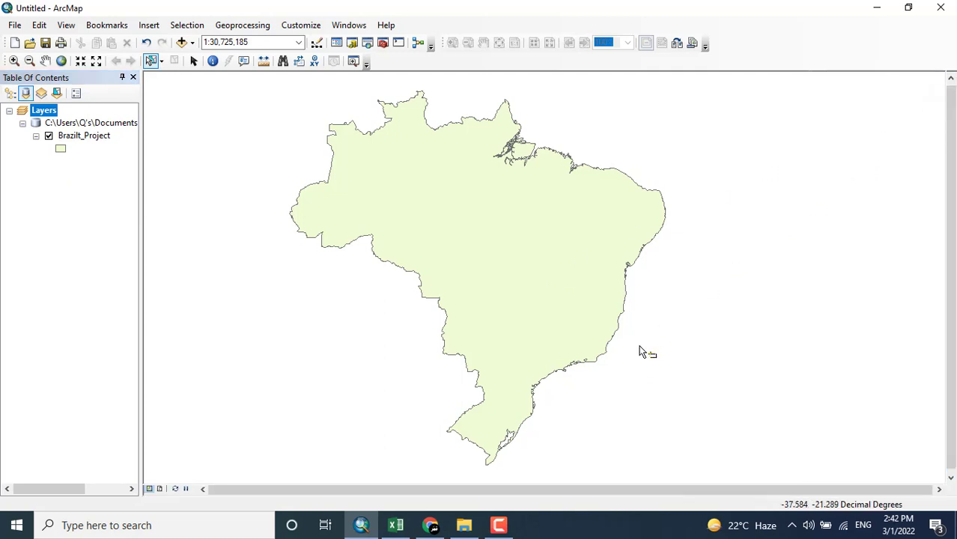